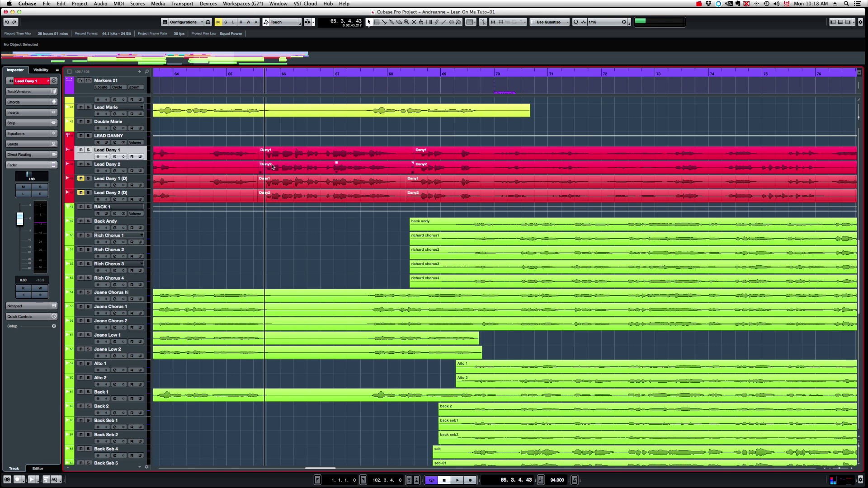
Audition the lead vocals from bar 64
left_click(210, 73)
key("space")
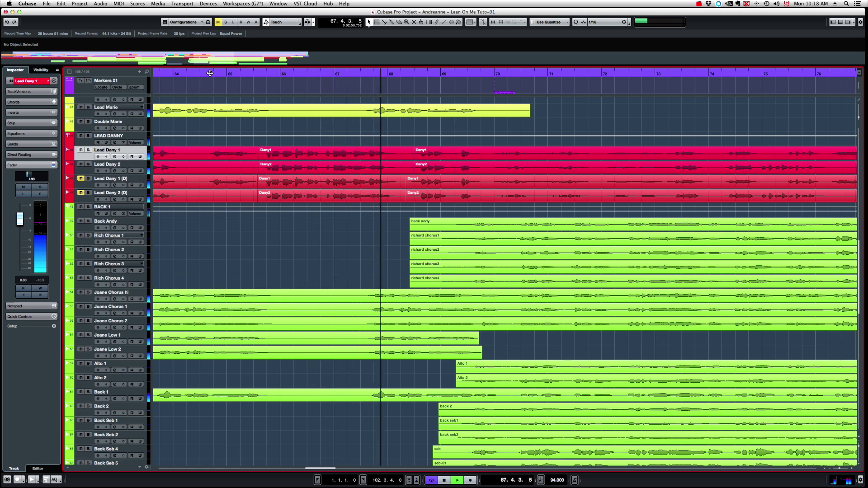
key("space")
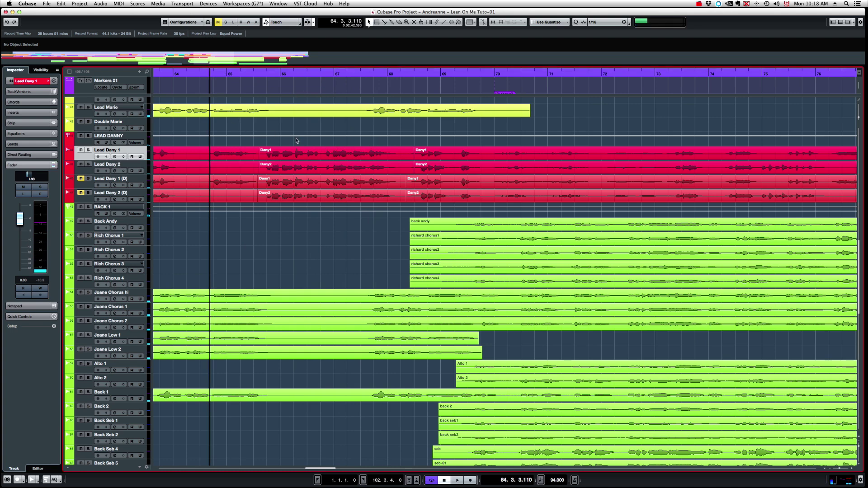
Zoom in, mute Lead Dany 2, put the playhead at bar 65 and select Dany1
key("h")
scroll(288, 140, "up", 2)
left_click(80, 164)
left_click(234, 74)
left_click(311, 154)
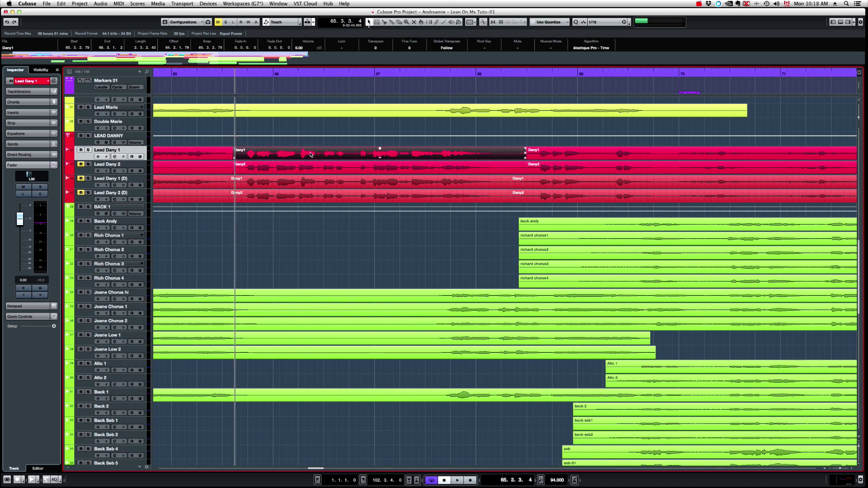
Open the Quantize Panel and switch on AudioWarp with a 1/16 grid
left_click(631, 24)
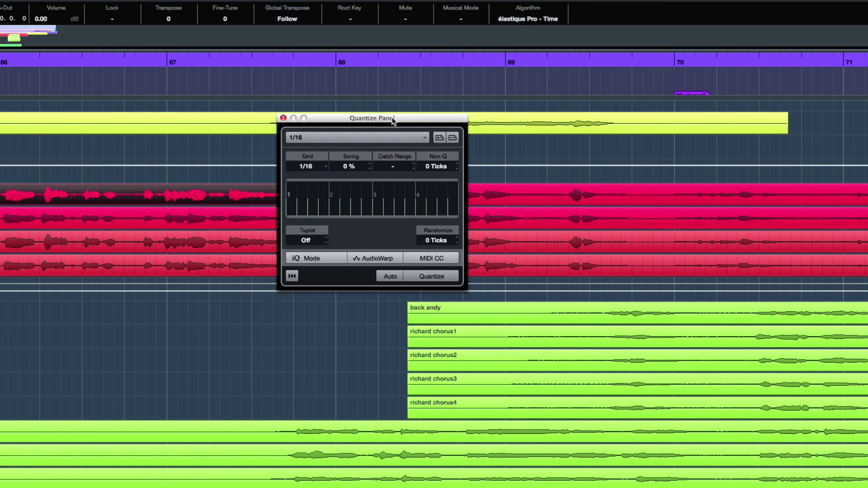
left_click_drag(394, 118, 474, 75)
left_click(462, 230)
left_click(460, 216)
left_click(460, 217)
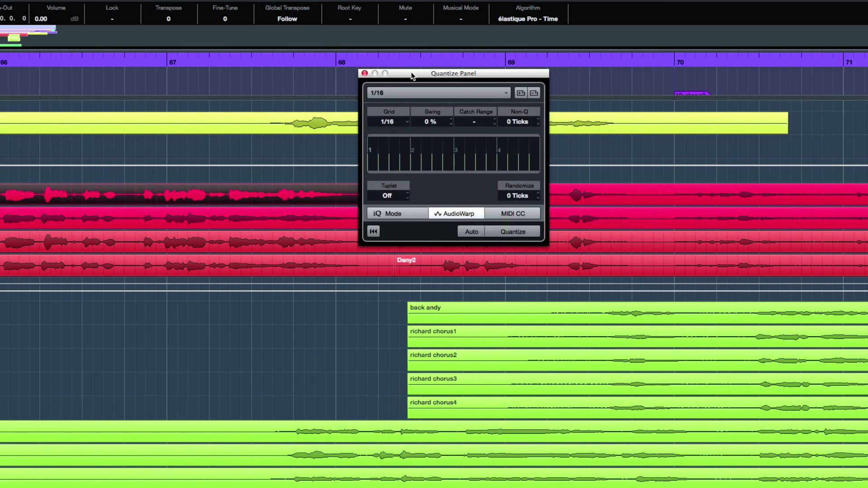
Warp-quantize the Dany1 event to the 1/16 grid
left_click_drag(411, 72, 497, 67)
left_click(597, 222)
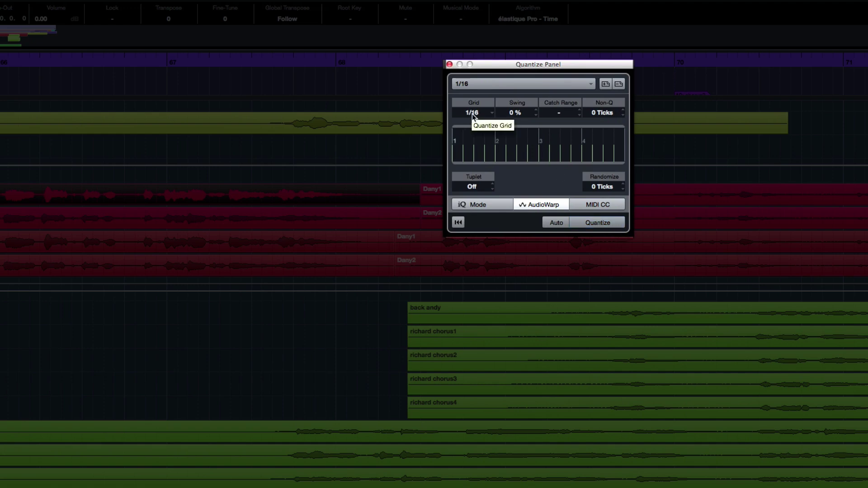
left_click(592, 224)
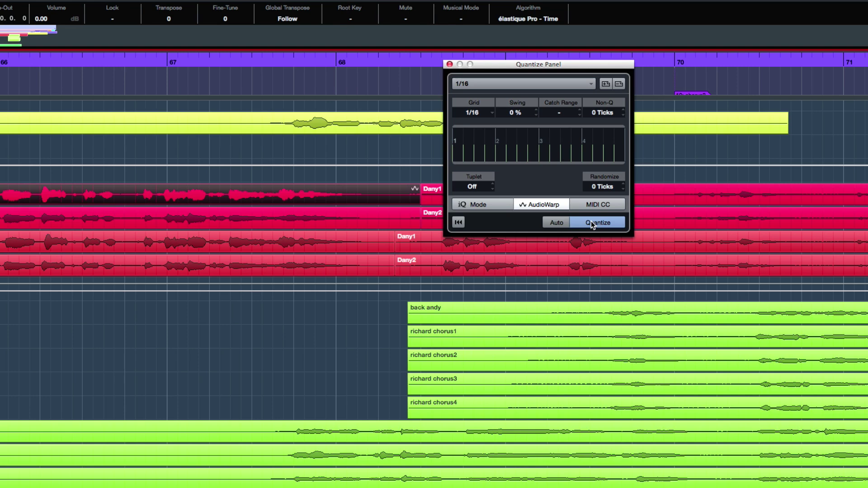
Undo the Dany1 quantize and set the swing to 75%
left_click(591, 221)
left_click(509, 115)
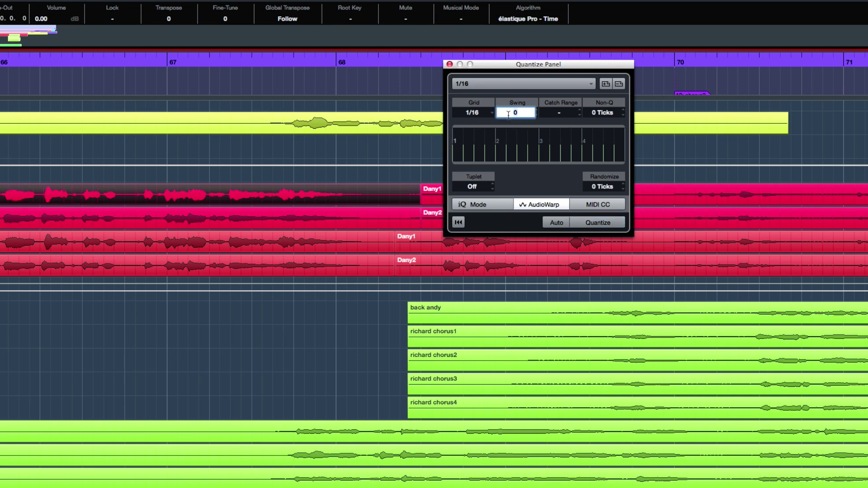
type("75")
key("Return")
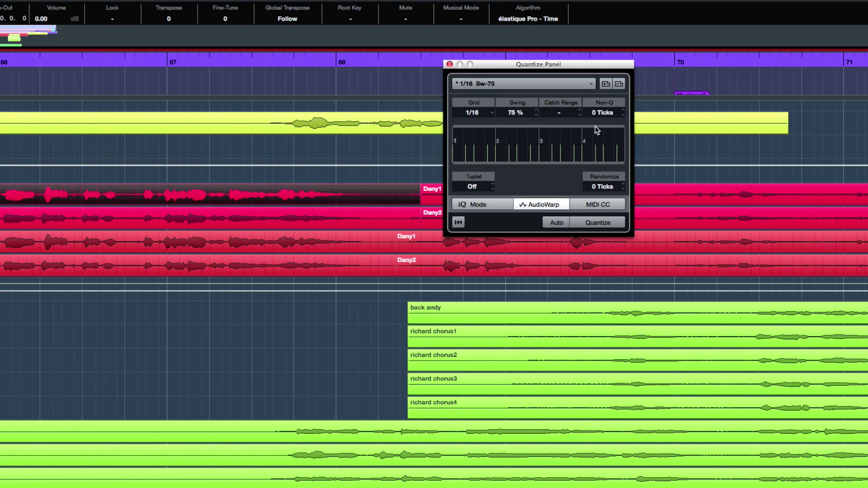
Quantize Dany1 to the 1/16 Sw-75 grid, audition it, then reset its timing
left_click(598, 225)
key("space")
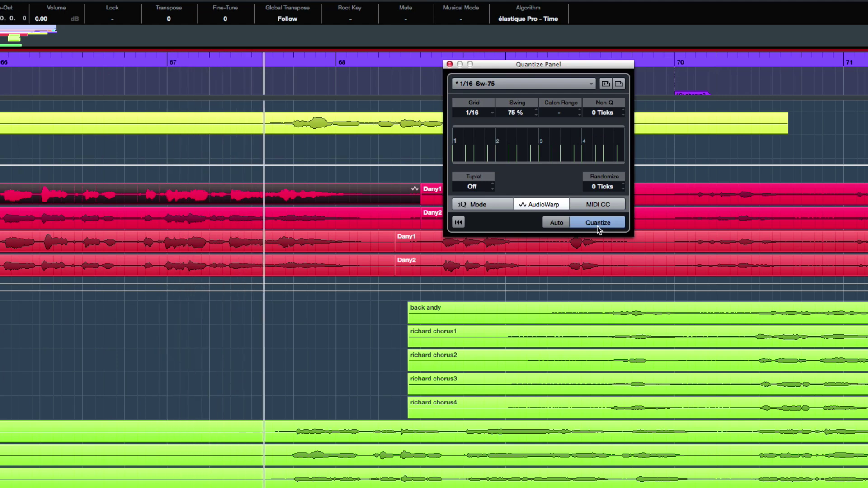
key("space")
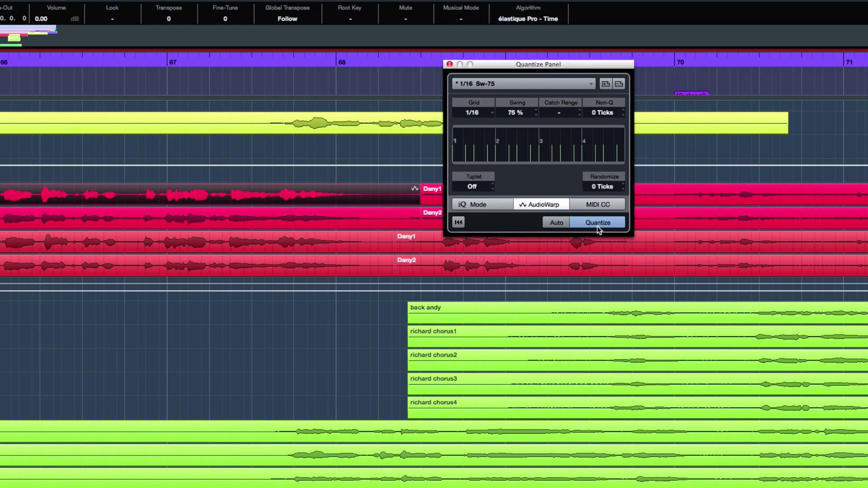
left_click(598, 222)
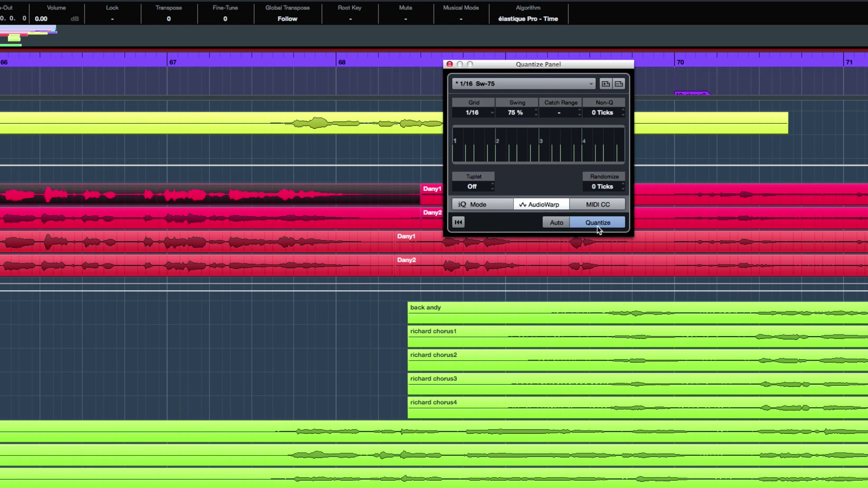
Enable iQ Mode at 50 and quantize Dany1 with it
left_click(484, 209)
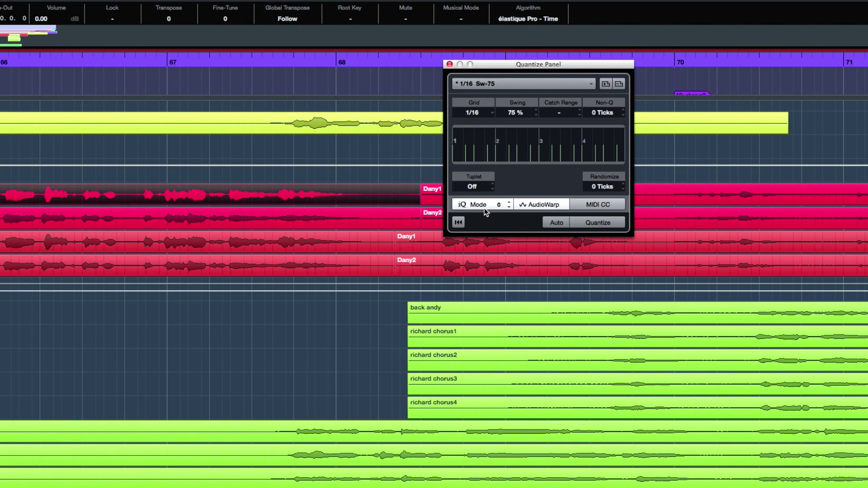
left_click(496, 205)
type("50")
key("Return")
left_click(601, 226)
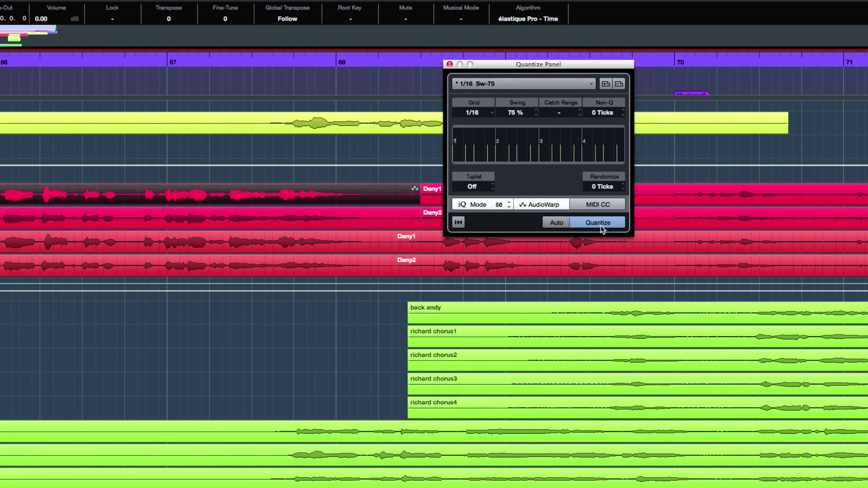
Quantize Dany2 with the same 1/16 Sw-75 settings and close the Quantize Panel
left_click(557, 223)
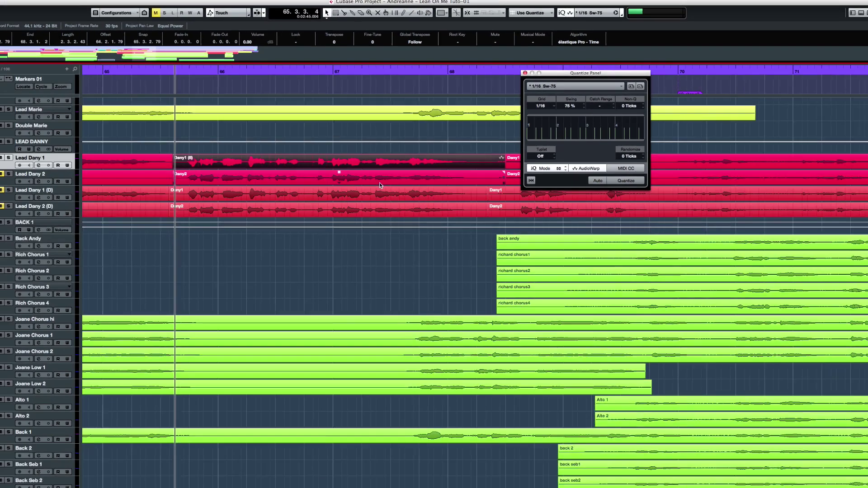
left_click(233, 224)
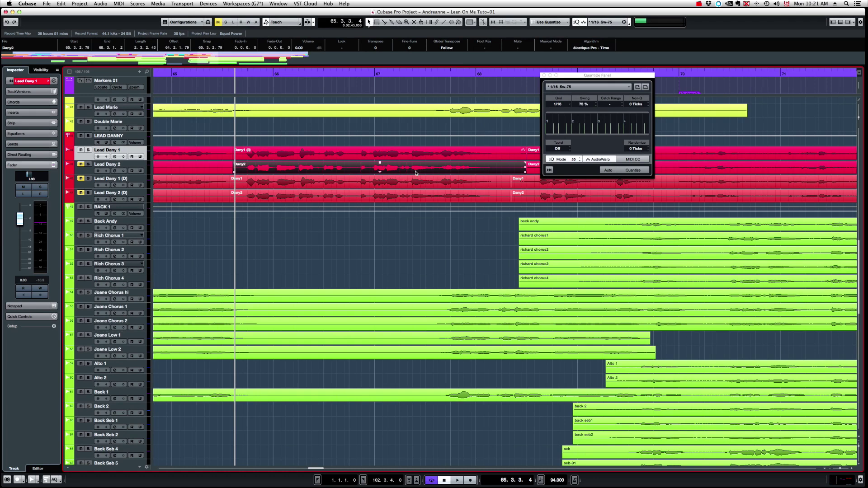
left_click(641, 171)
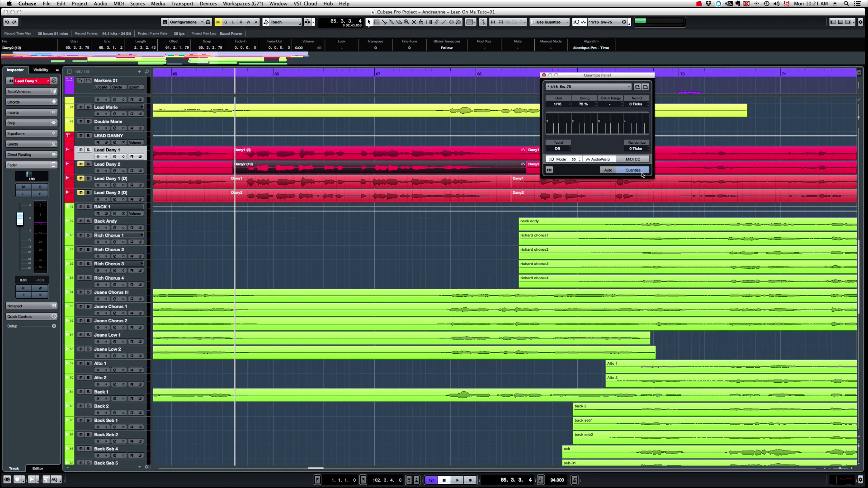
left_click(544, 75)
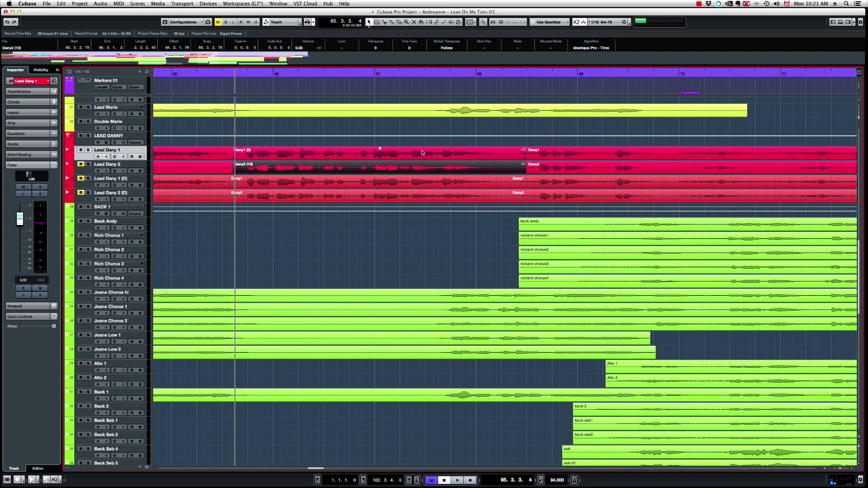
left_click(422, 153)
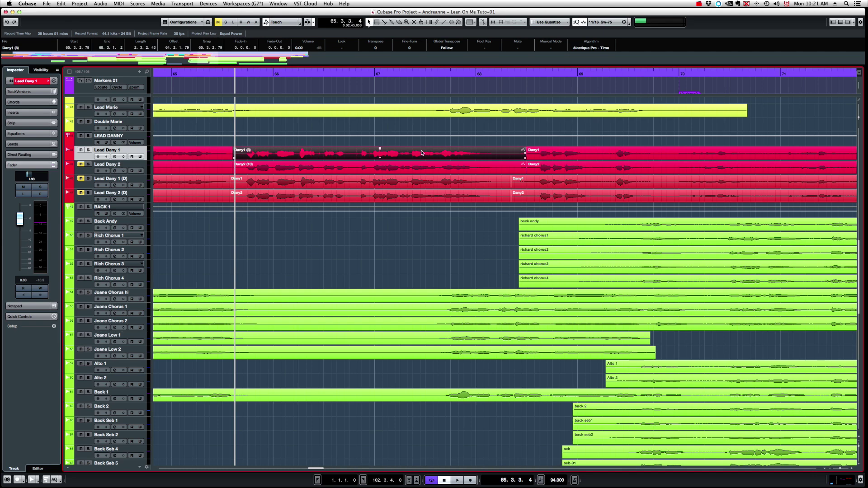
Open Dany1 (8) in the Sample Editor and enable Free Warp in its AudioWarp section
double_click(422, 153)
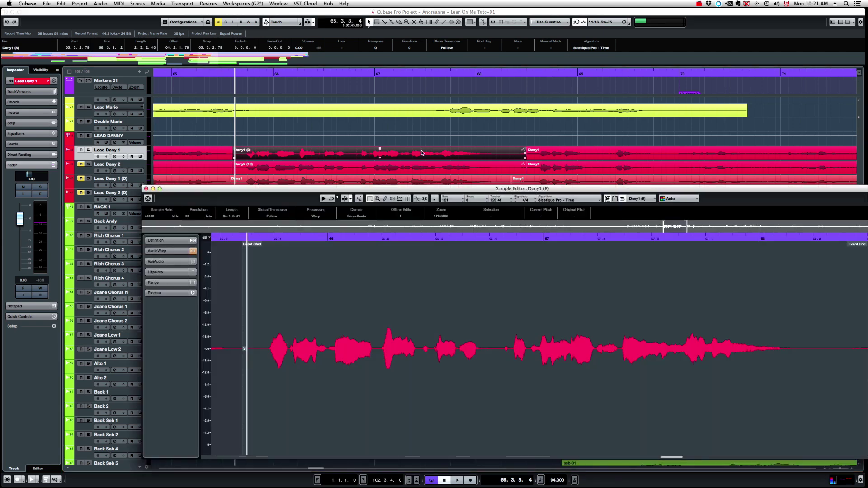
scroll(422, 153, "down", 3)
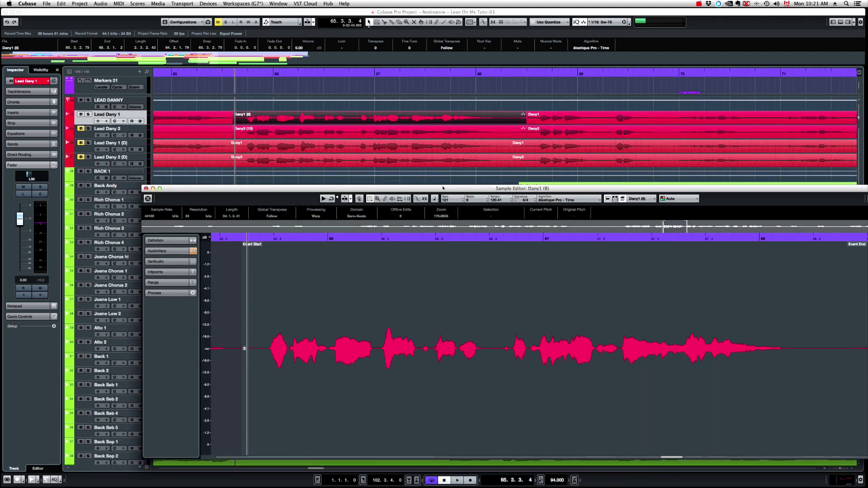
left_click_drag(442, 188, 396, 169)
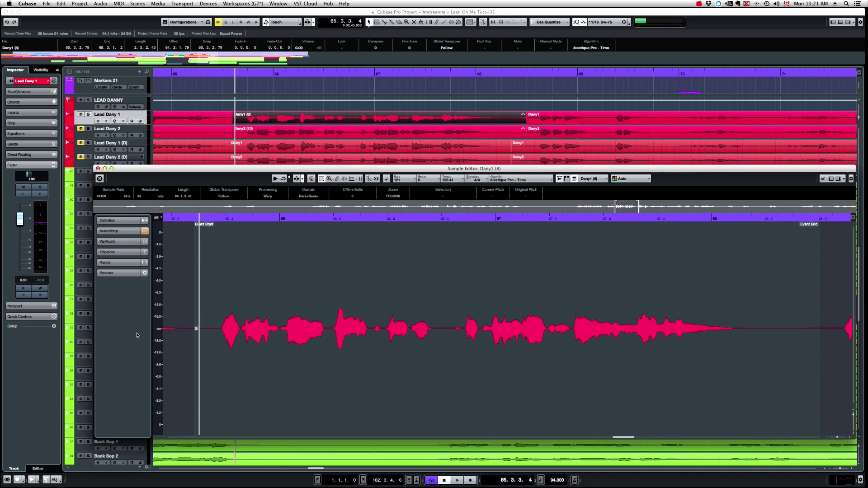
left_click(120, 232)
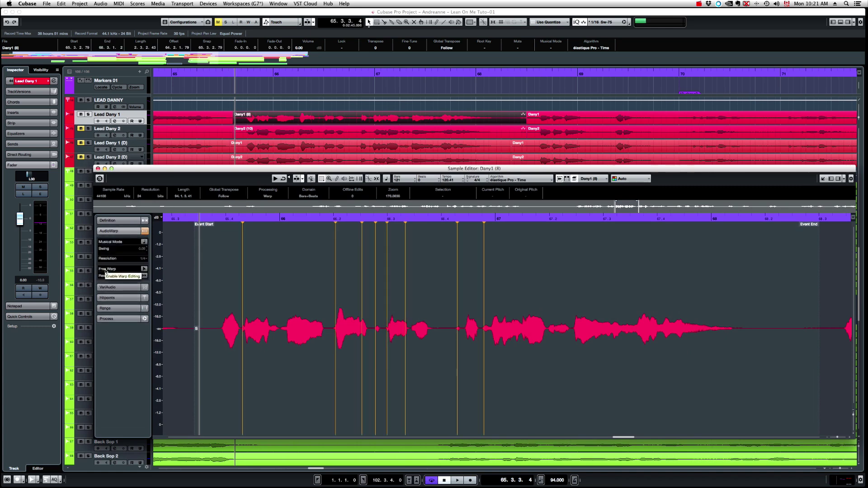
left_click(143, 270)
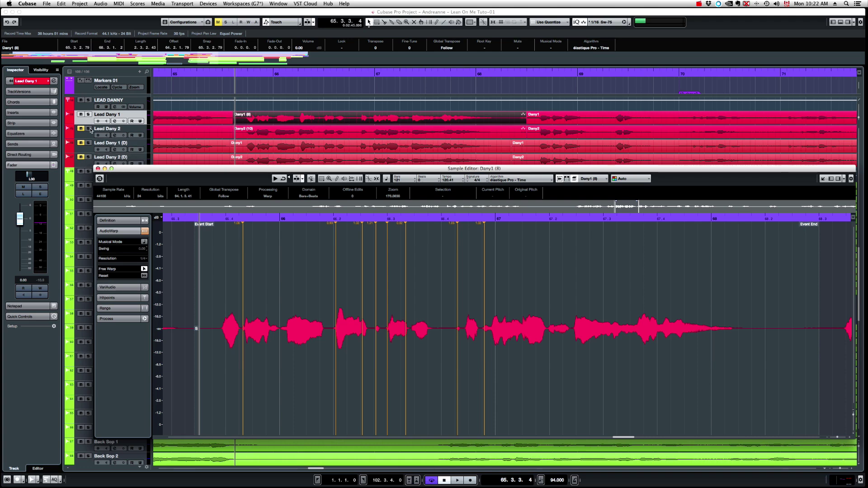
Add a warp marker and nudge it onto bar 66, auditioning the result
scroll(232, 262, "up", 2)
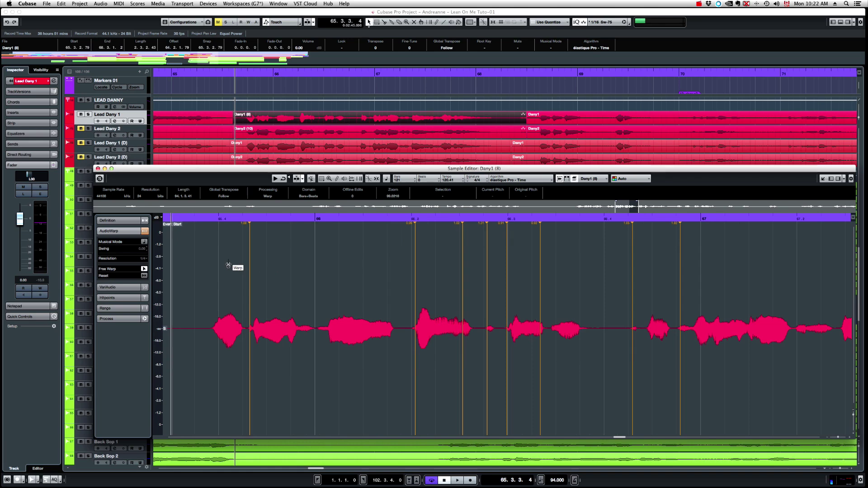
key("space")
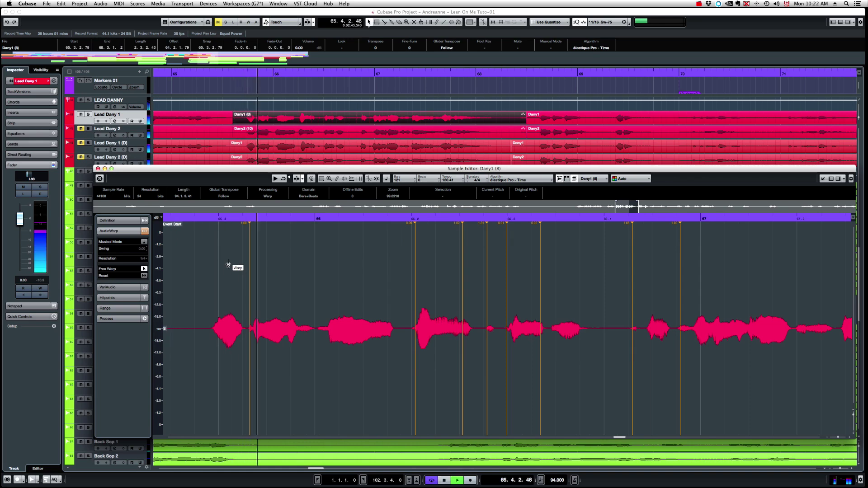
key("space")
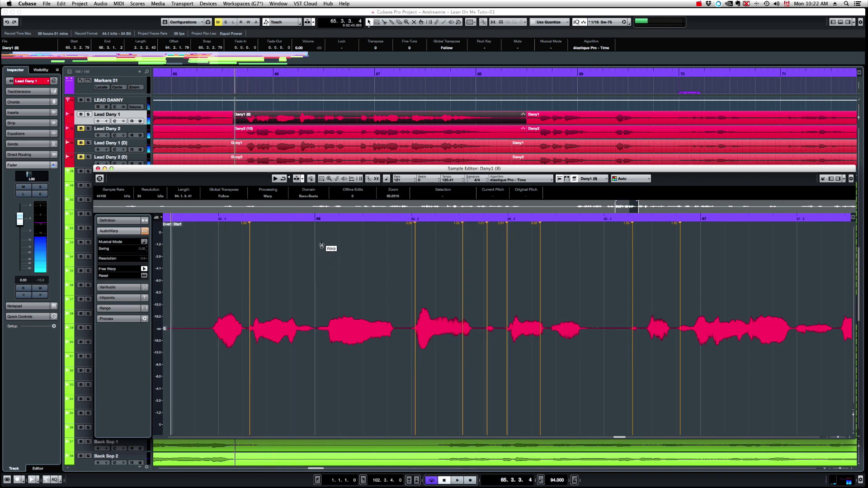
left_click(322, 246)
left_click_drag(321, 253, 315, 253)
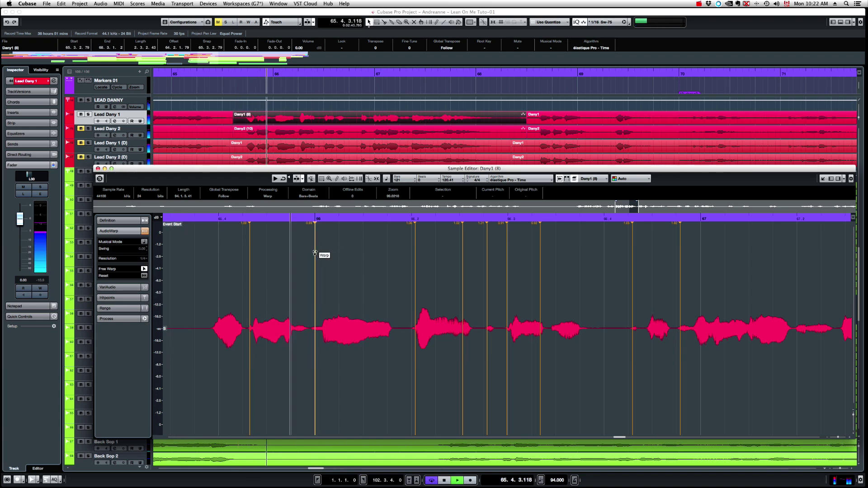
key("space")
left_click_drag(315, 253, 317, 254)
key("space")
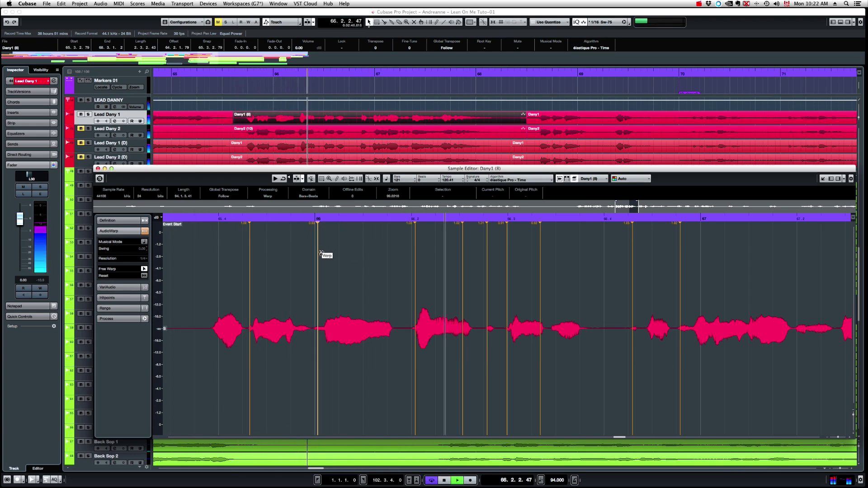
key("space")
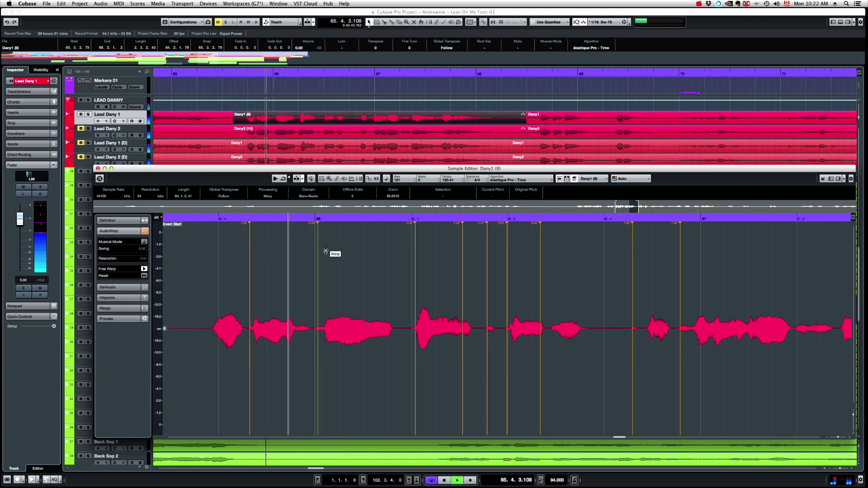
key("space")
Shift the marker near 65.4 earlier and a late marker onto the beat, auditioning each
mouse_move(250, 273)
left_mouse_down()
mouse_move(202, 274)
mouse_move(248, 260)
left_mouse_up()
key("space")
key("space")
key("space")
key("space")
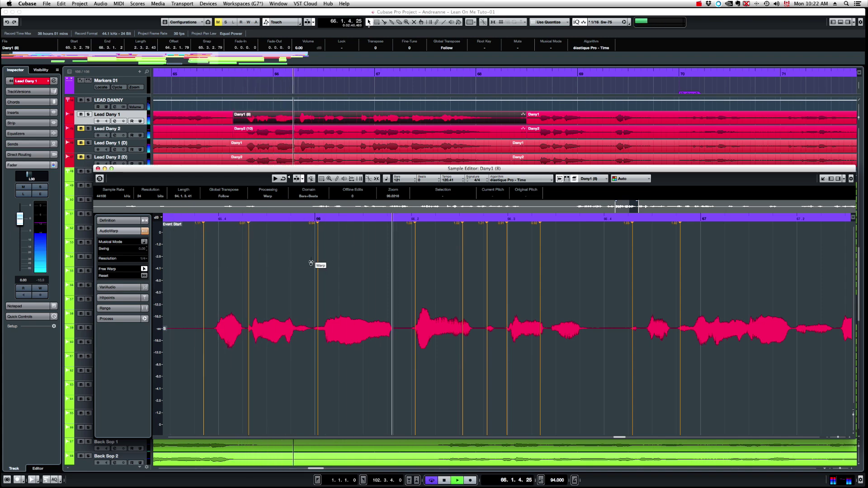
key("space")
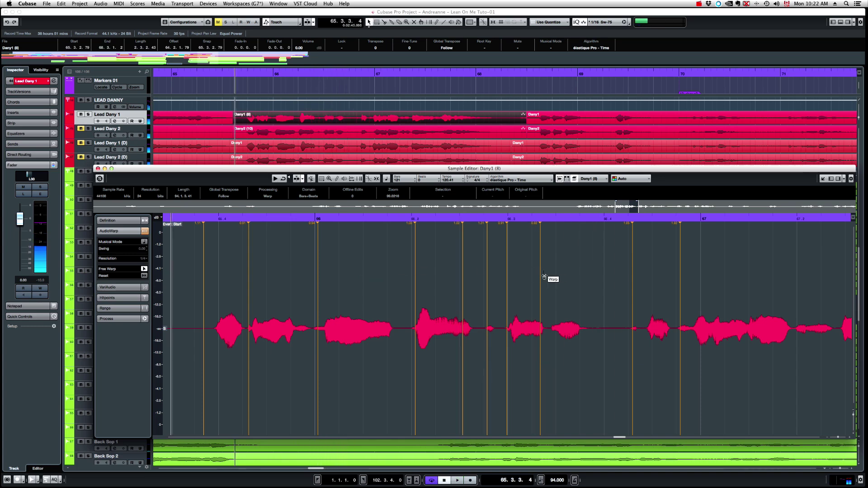
left_click_drag(542, 277, 545, 276)
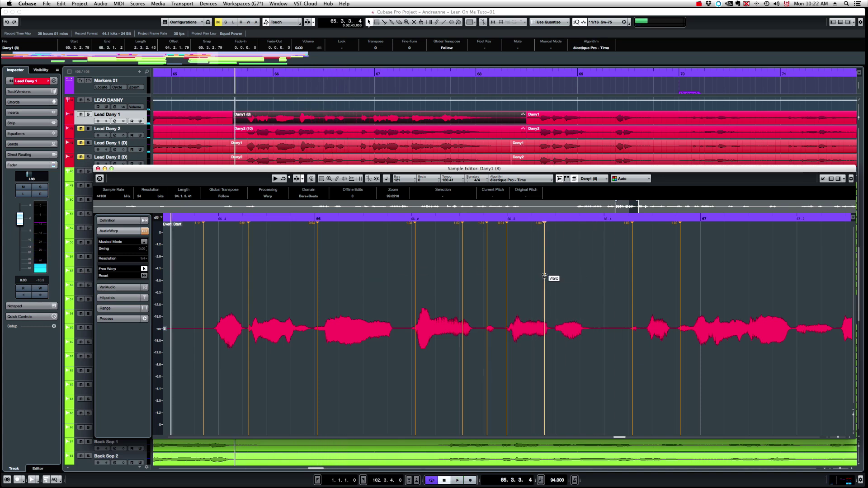
key("space")
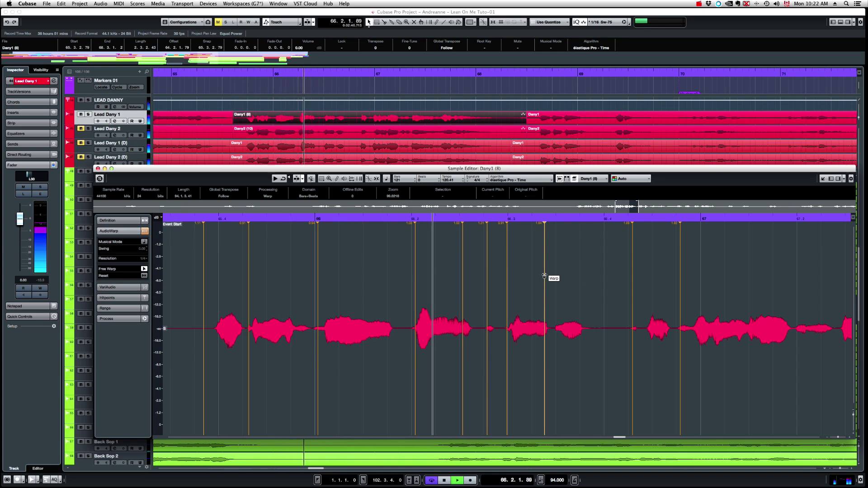
key("space")
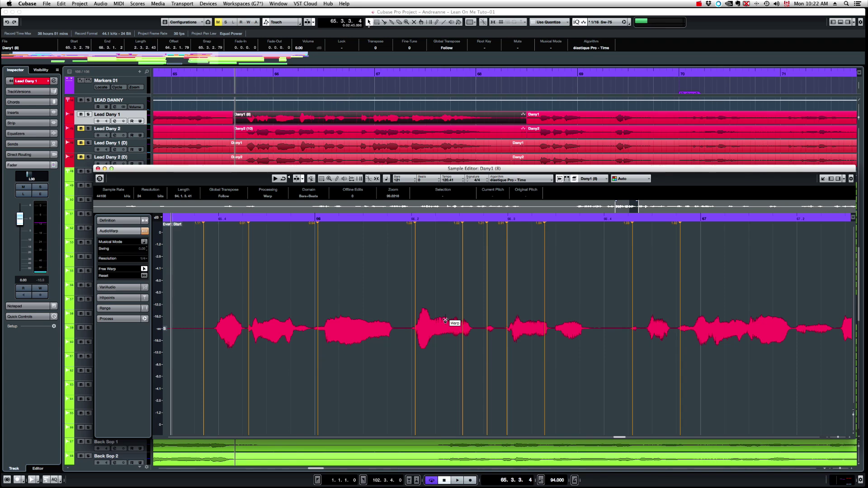
key("space")
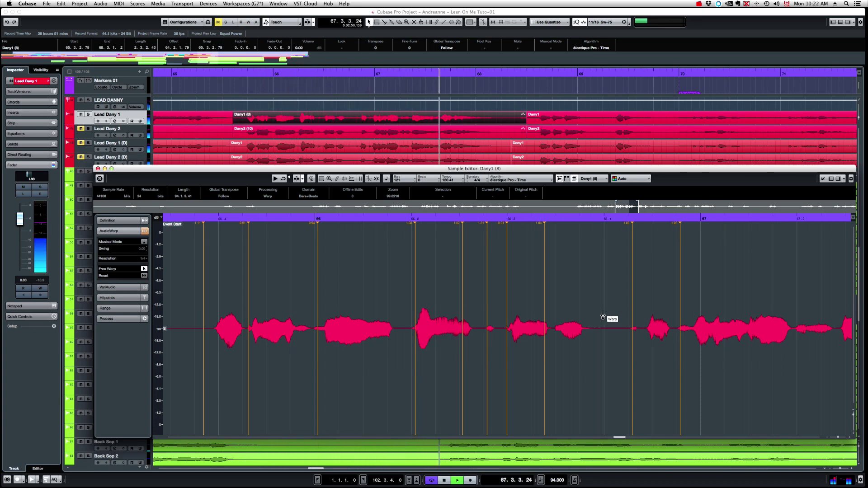
key("space")
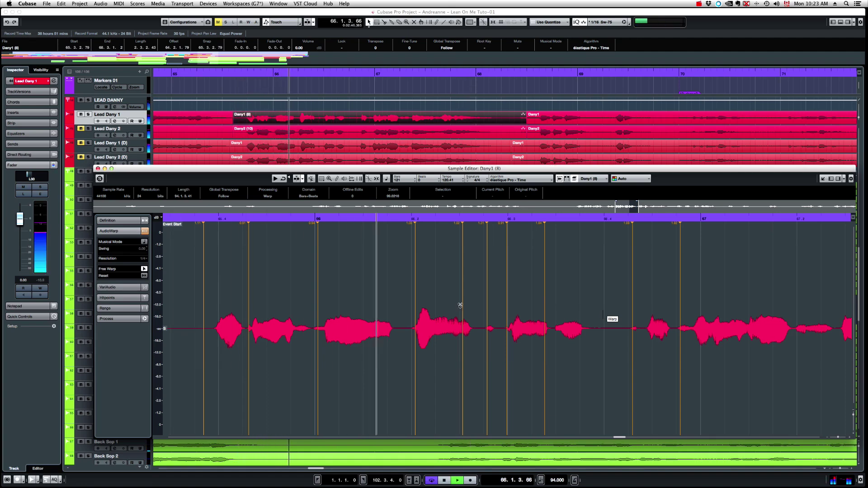
key("space")
Pull one warp marker slightly earlier and nudge another slightly later, then audition
left_click_drag(317, 268, 316, 267)
key("space")
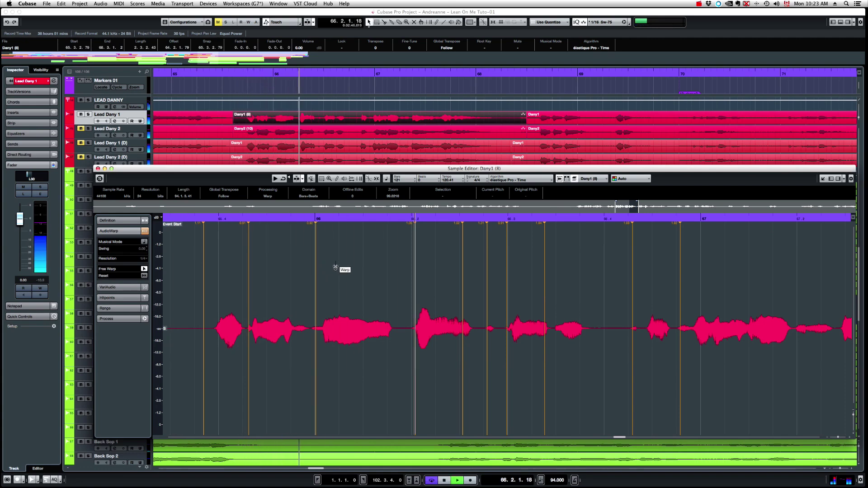
key("space")
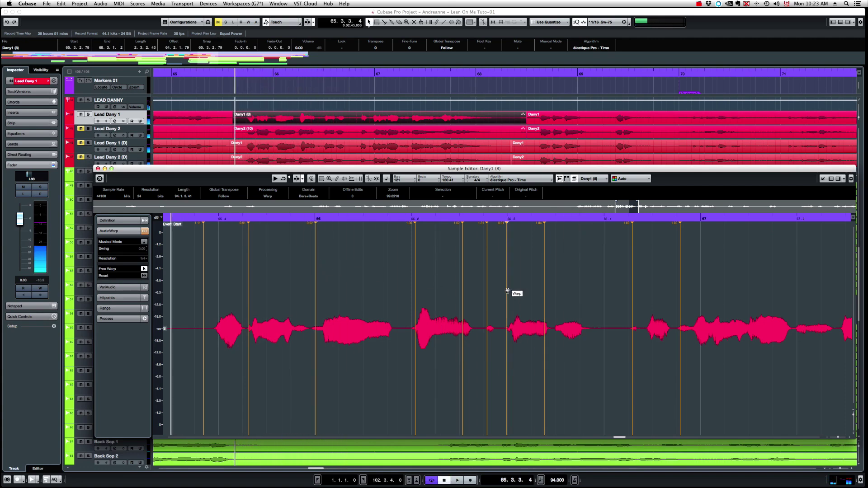
left_click_drag(507, 290, 509, 291)
key("space")
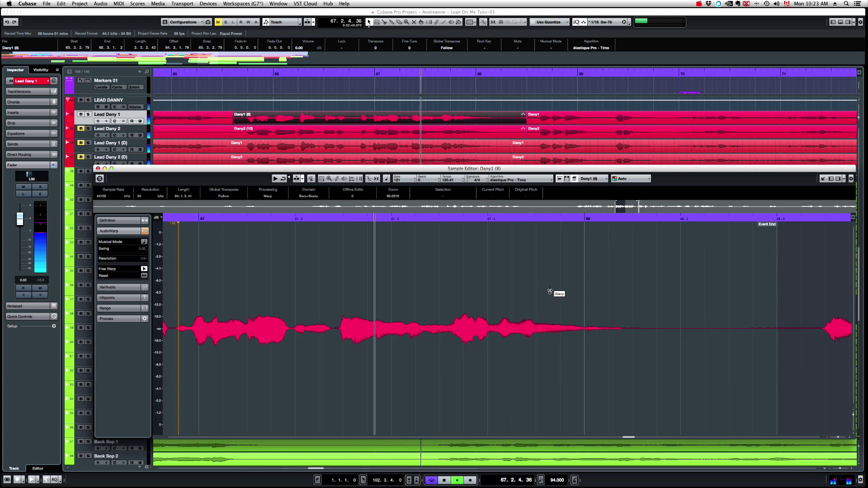
Add warp markers near bar 67.3, stretch the phrase onto the beat, audition, and close the editor
key("space")
left_click(447, 289)
left_click_drag(446, 288, 450, 288)
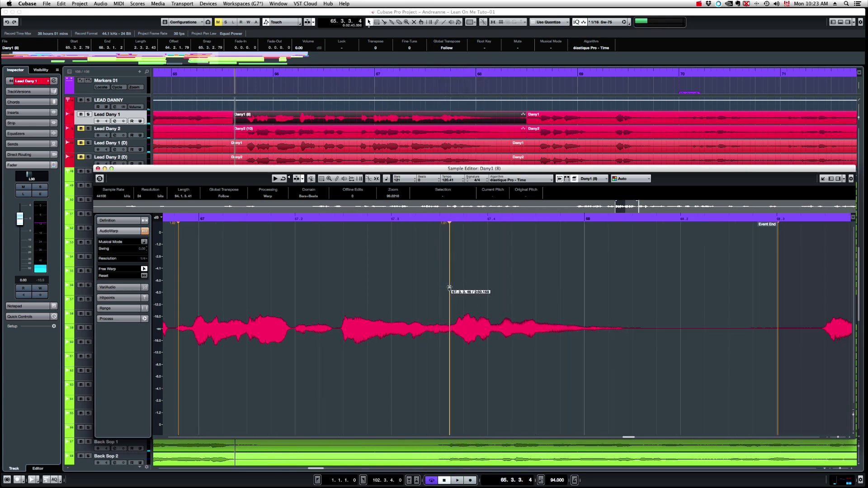
key("super+z")
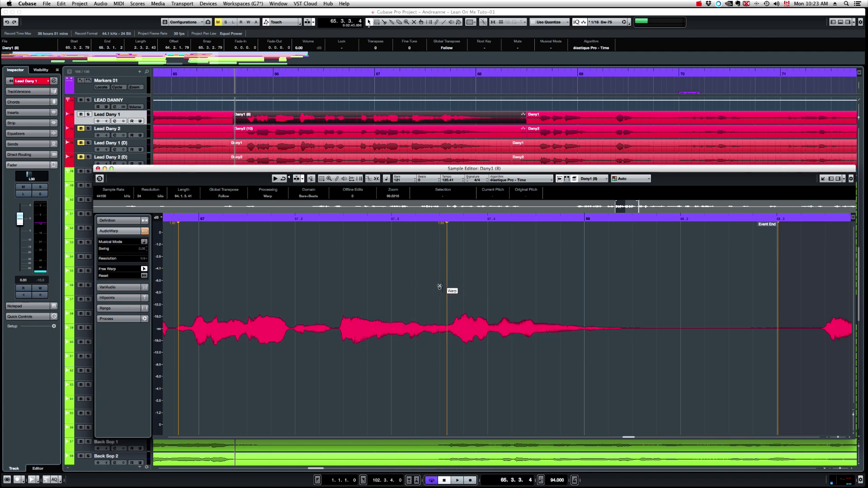
left_click(434, 280)
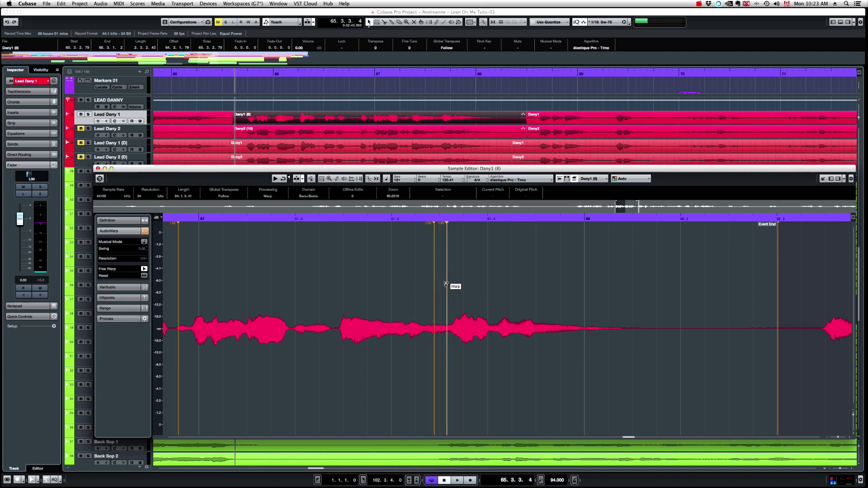
left_click_drag(447, 284, 451, 285)
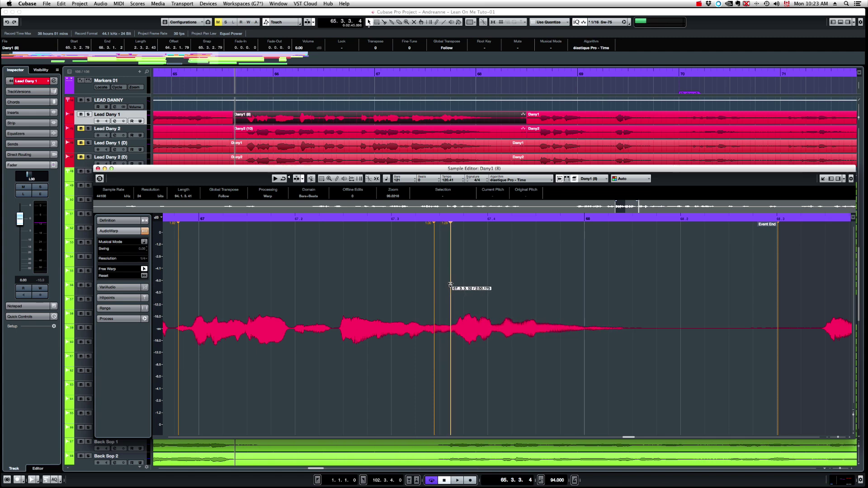
key("space")
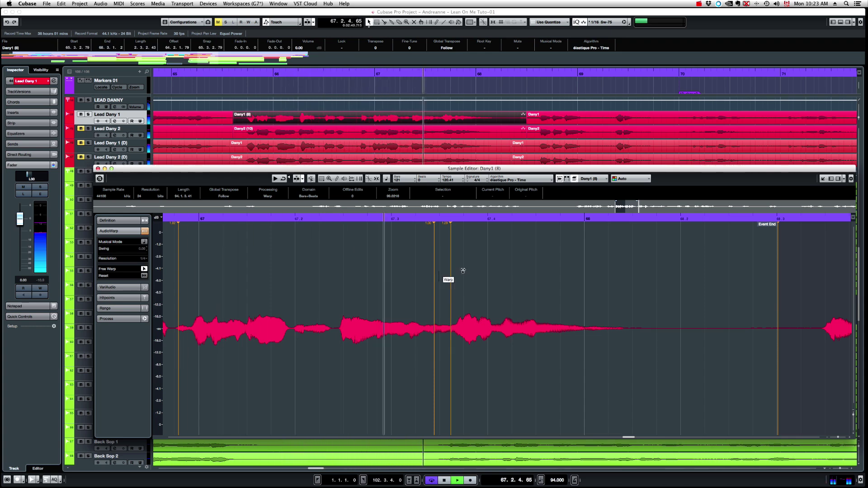
key("space")
left_click(98, 169)
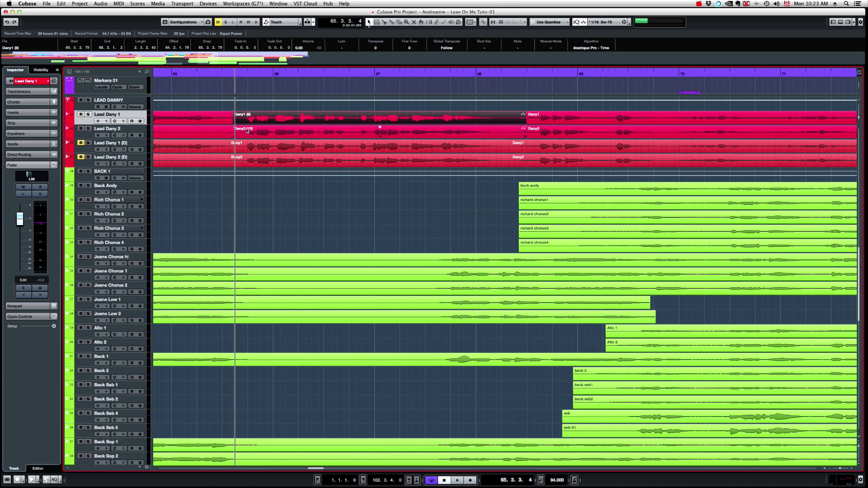
Open the Dany2 (10) take in the Sample Editor
scroll(247, 131, "up", 3)
left_click(272, 133)
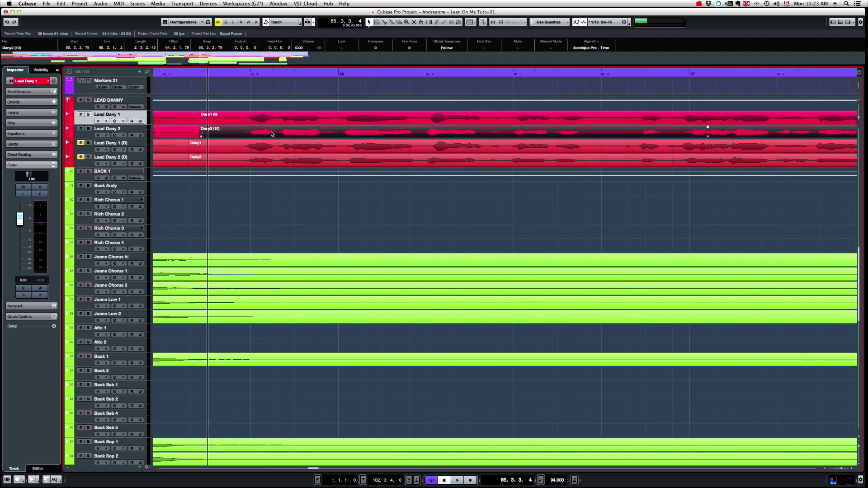
double_click(272, 134)
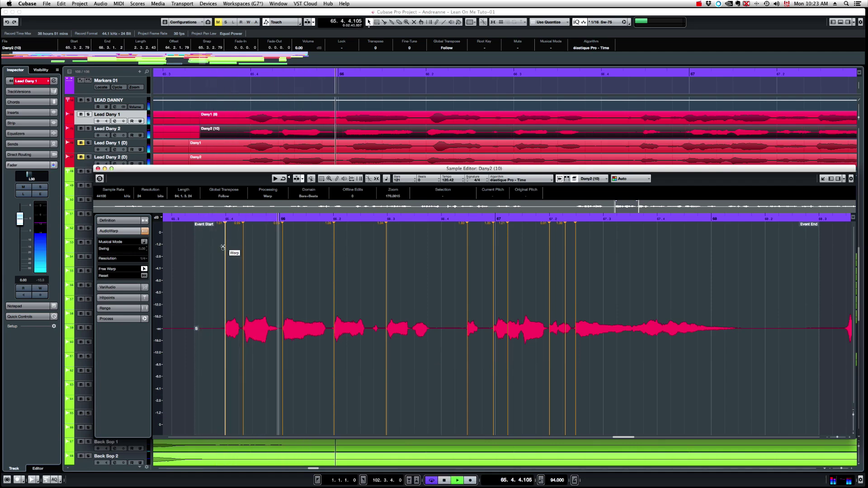
scroll(218, 247, "up", 3)
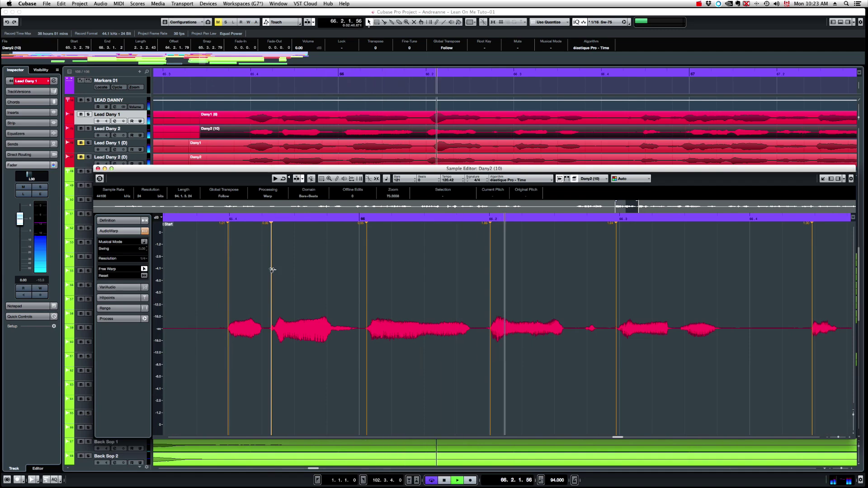
Nudge several warp markers earlier and later, including the one near bar 67, and audition
left_click_drag(271, 271, 269, 271)
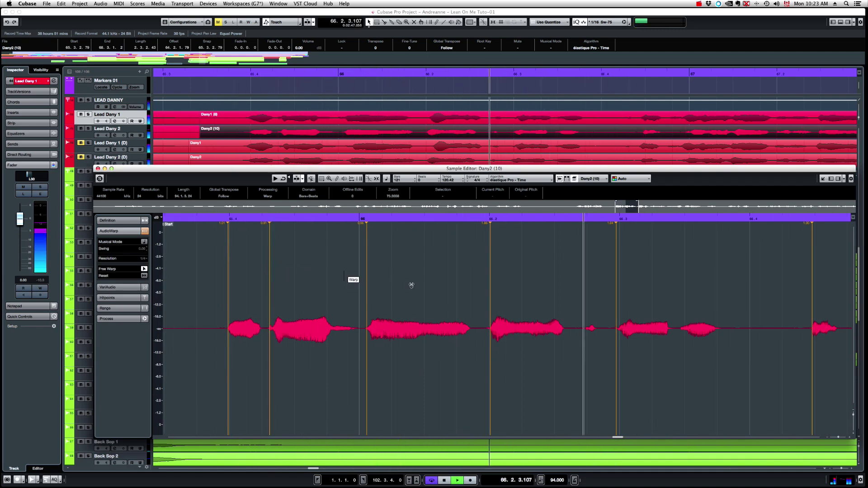
left_click_drag(489, 291, 494, 291)
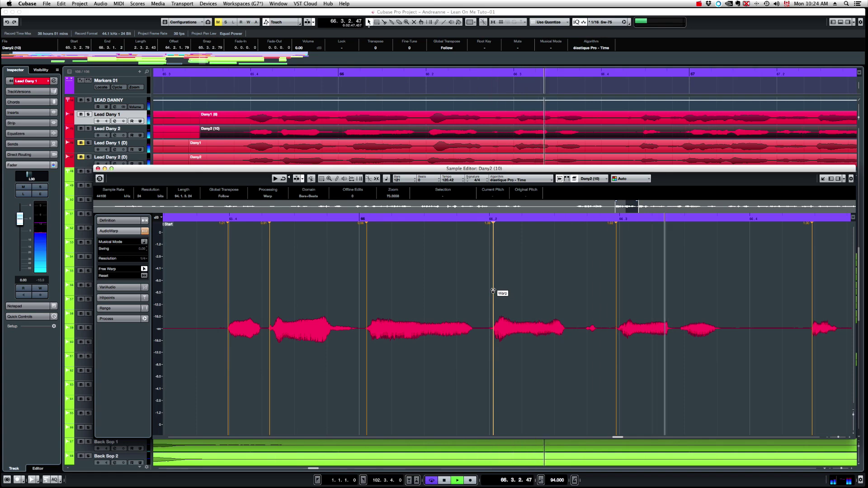
left_click_drag(615, 294, 620, 294)
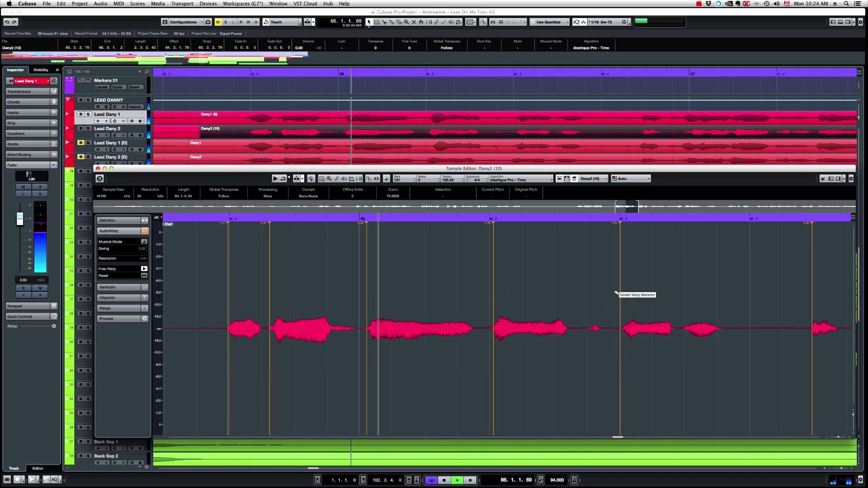
scroll(547, 283, "right", 3)
scroll(548, 282, "right", 8)
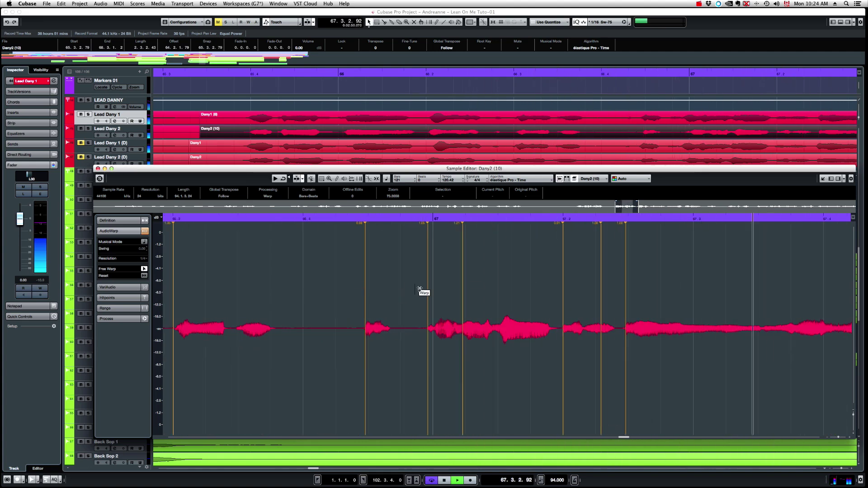
key("space")
left_click_drag(428, 287, 424, 288)
key("space")
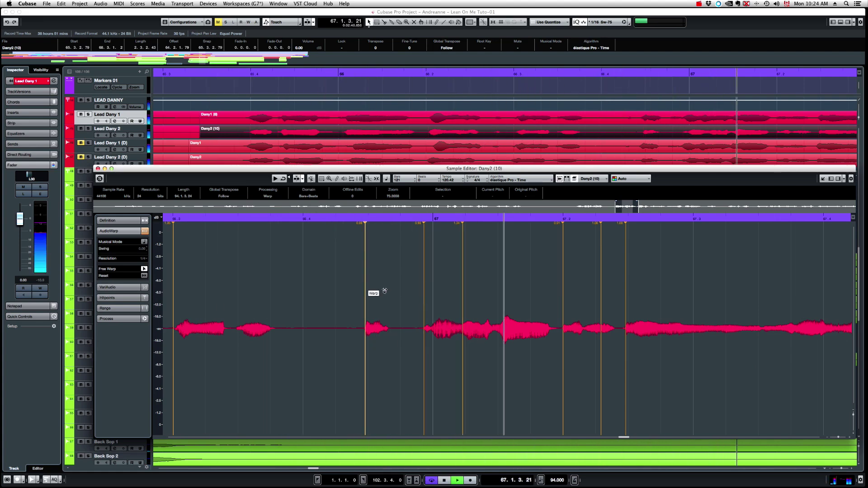
key("space")
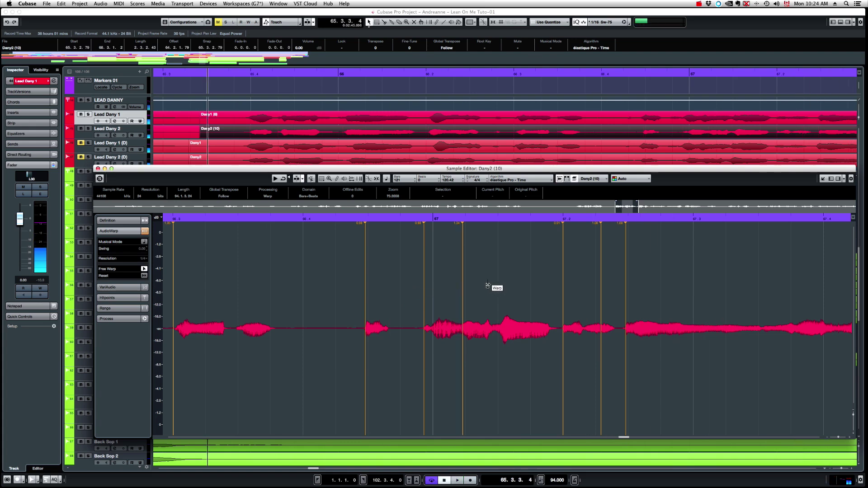
key("space")
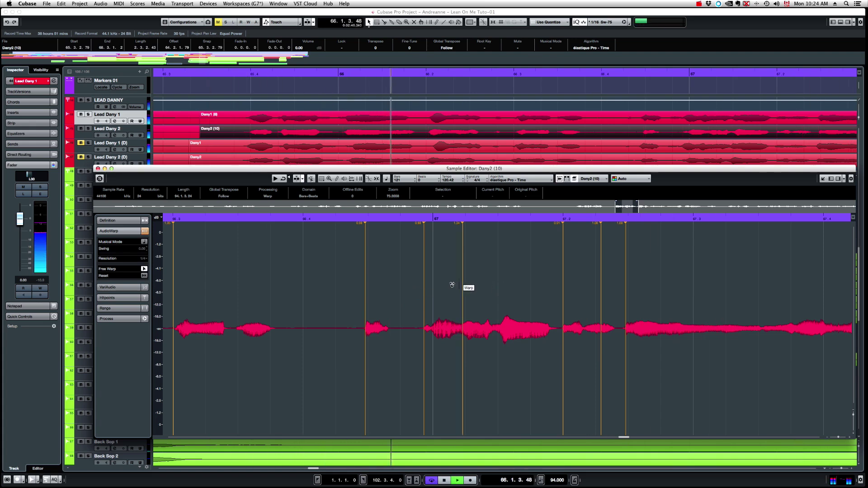
key("space")
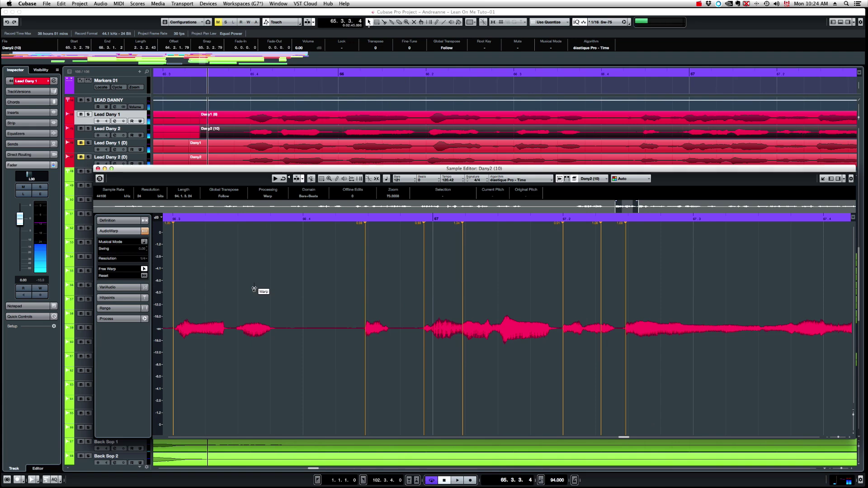
Move the marker near 66.2 slightly later and the one near bar 67 slightly earlier
scroll(253, 289, "left", 2)
scroll(254, 290, "right", 5)
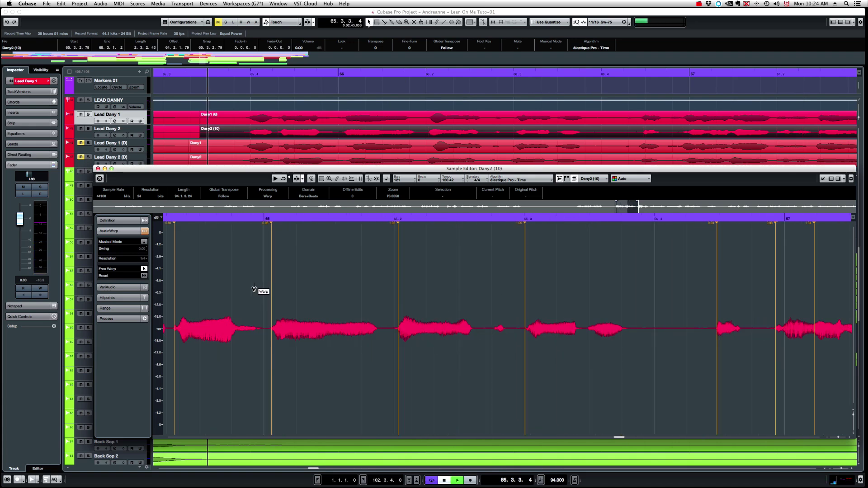
key("space")
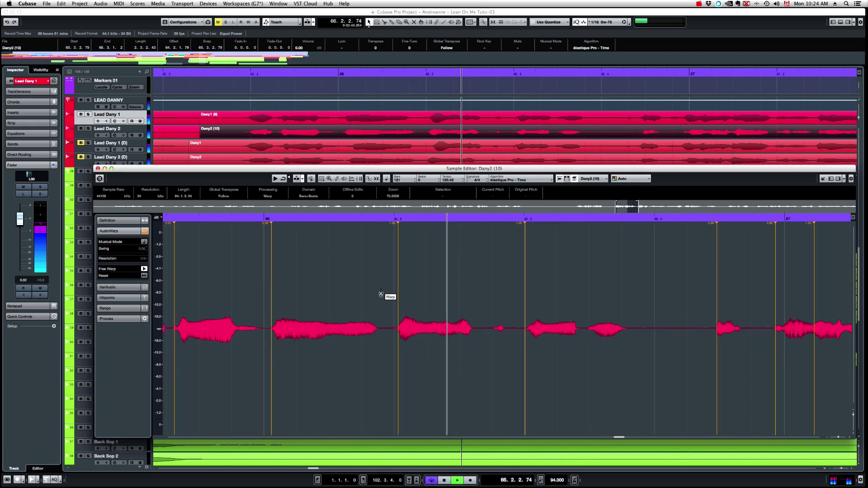
left_click_drag(398, 296, 400, 297)
key("space")
key("space")
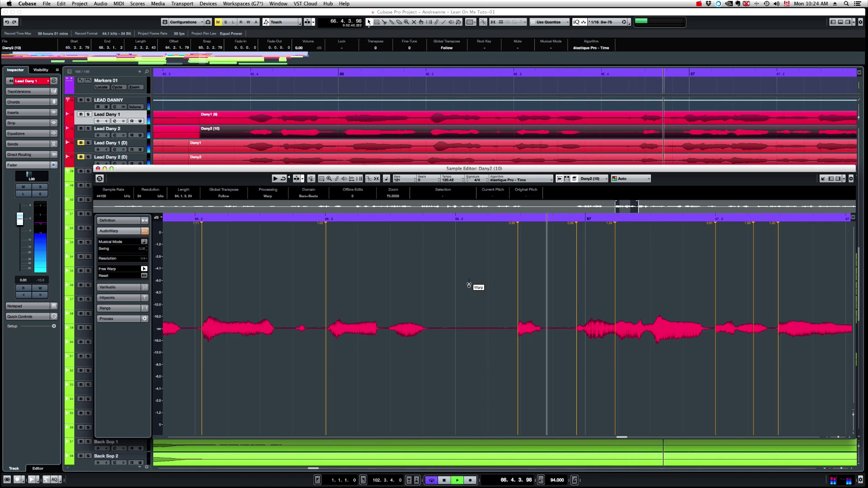
left_click_drag(577, 291, 572, 290)
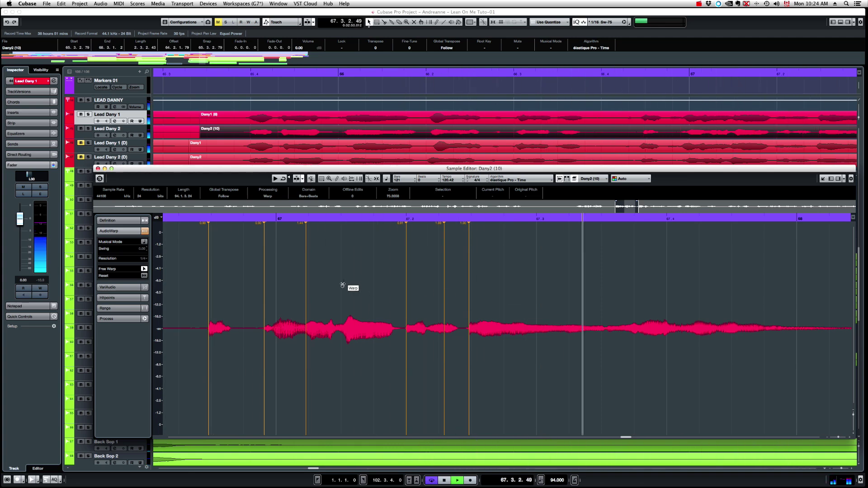
key("space")
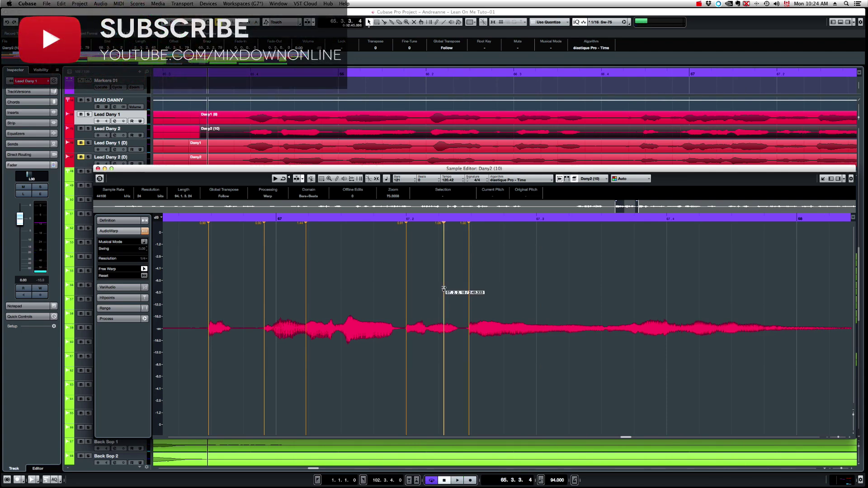
Shift a marker after bar 67 earlier and add two new markers near bar 67.3, then preview
left_click_drag(444, 288, 442, 289)
key("space")
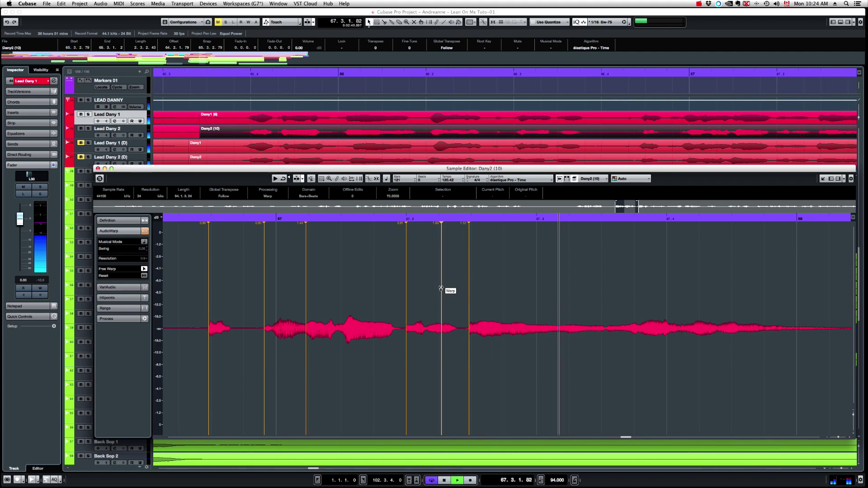
key("space")
left_click(608, 292)
left_click_drag(633, 293, 636, 293)
key("space")
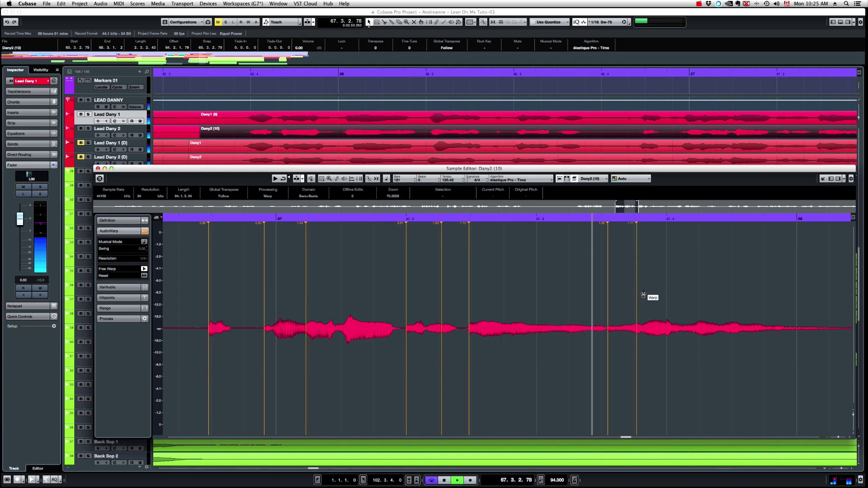
Close the Sample Editor and play the arrangement from just before bar 66.3
key("space")
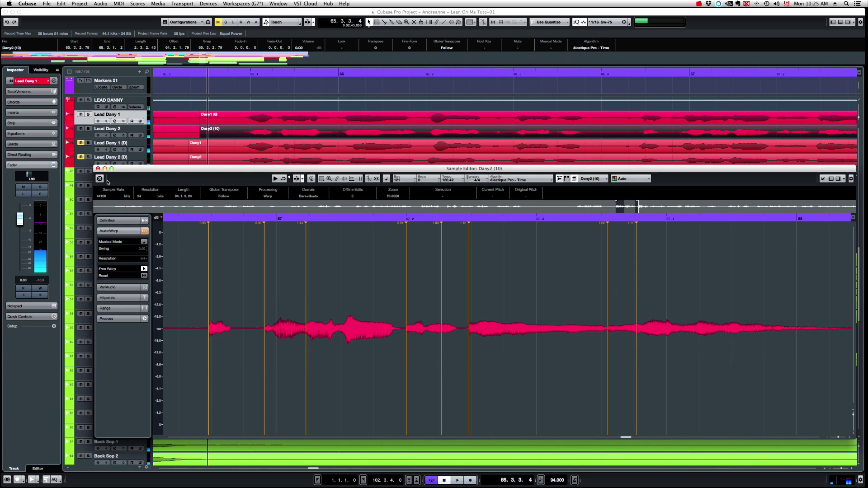
left_click(98, 168)
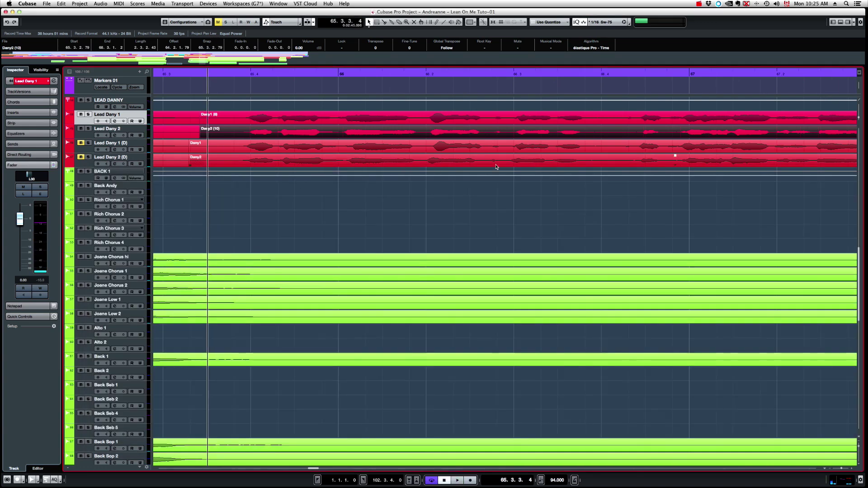
scroll(503, 127, "down", 2)
scroll(592, 126, "up", 1)
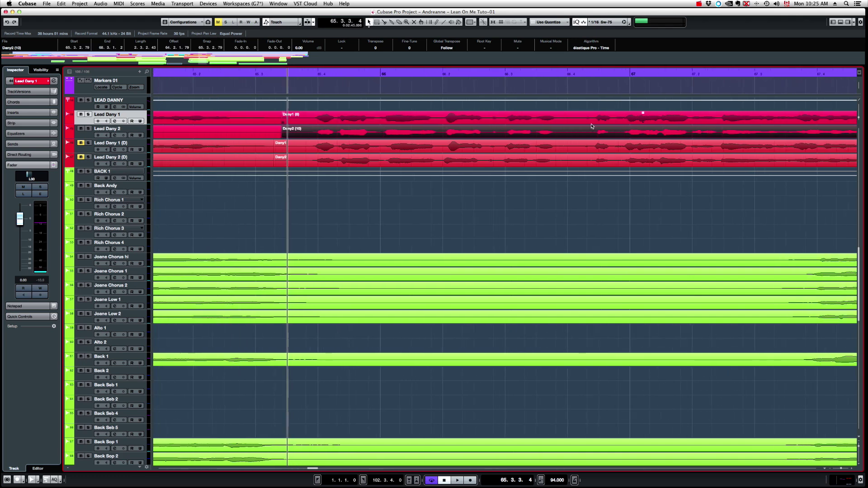
scroll(666, 134, "up", 1)
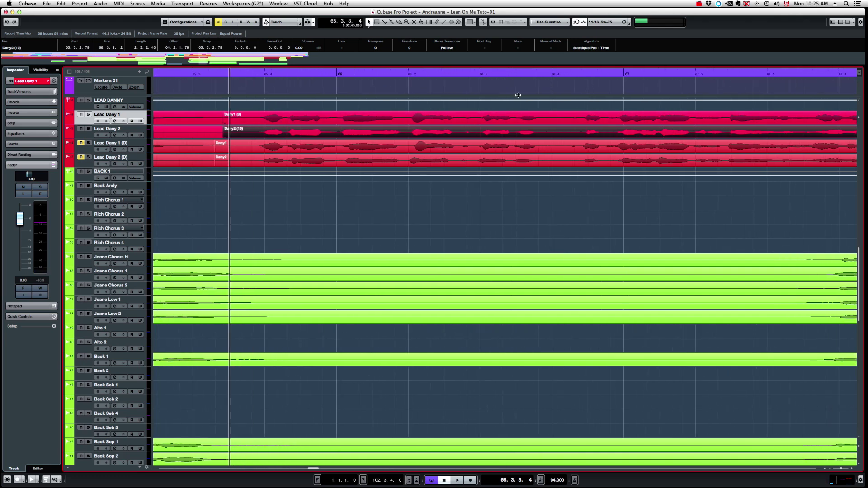
left_click(480, 75)
key("space")
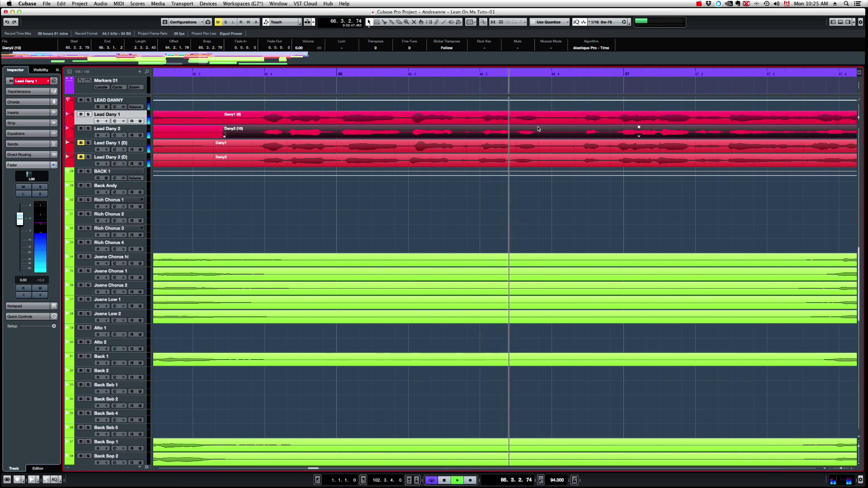
key("space")
key("space")
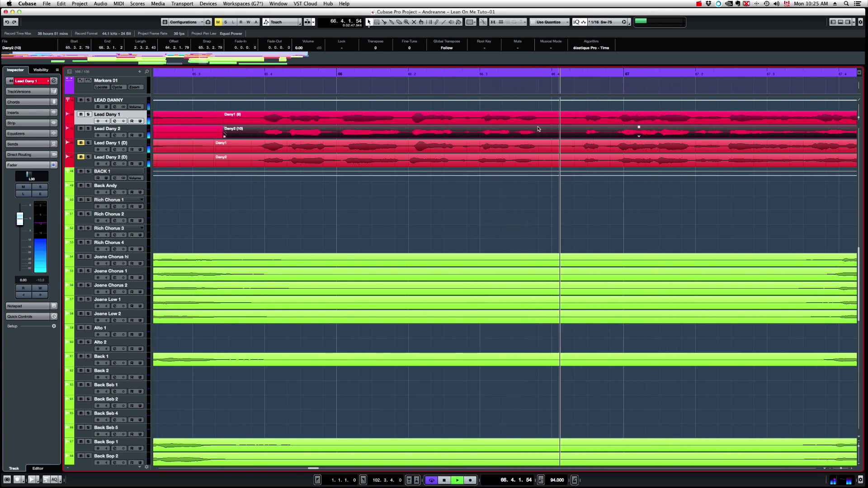
Compare the takes by soloing Lead Dany 2, then Lead Dany 1, and unsoloing both
key("space")
left_click(88, 129)
key("space")
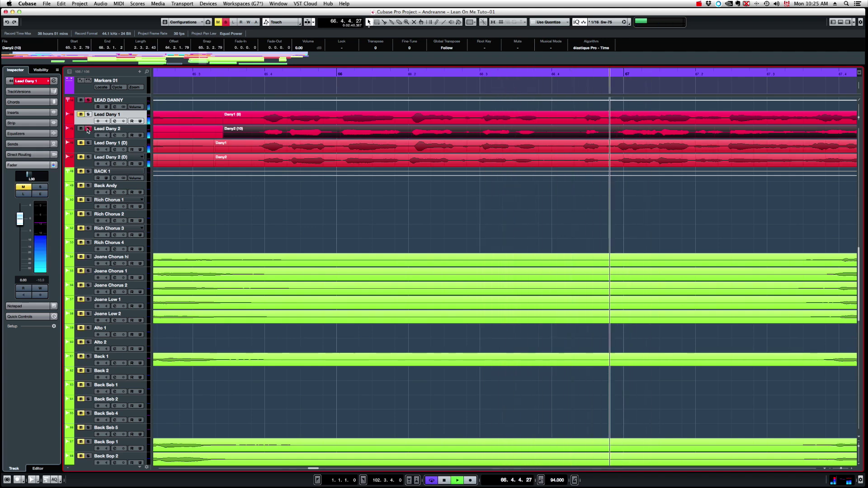
key("space")
left_click(88, 129)
left_click(88, 115)
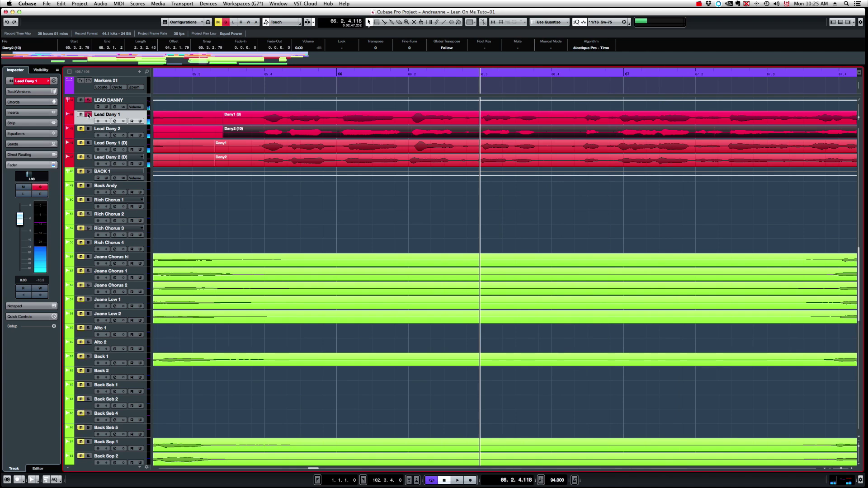
key("space")
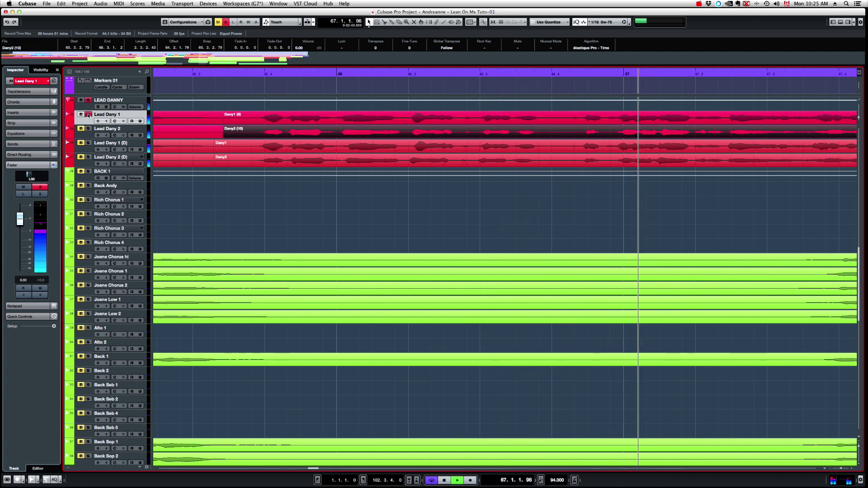
key("space")
left_click(88, 115)
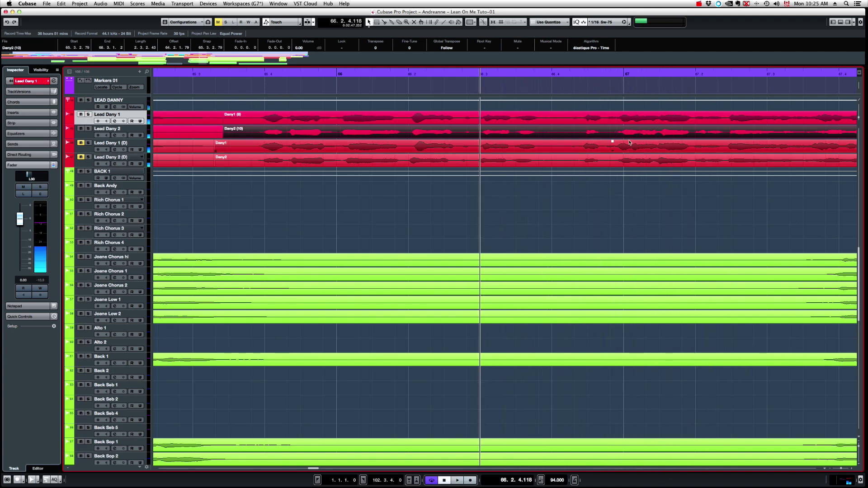
scroll(636, 131, "up", 4)
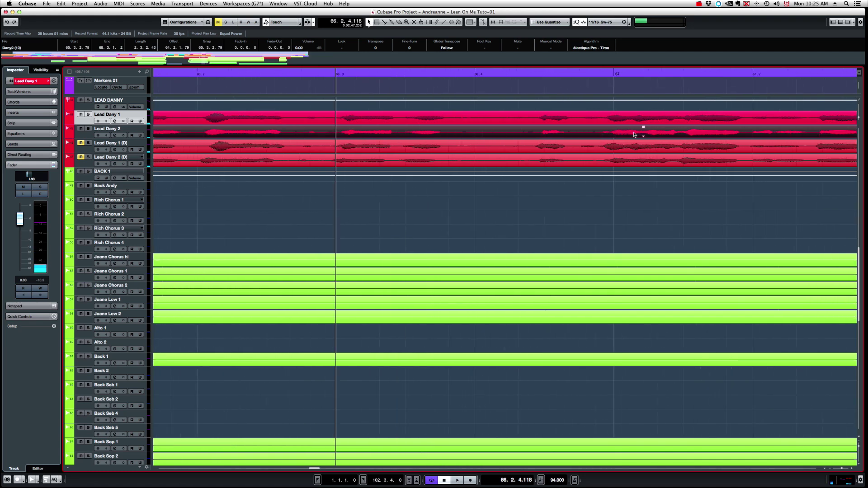
Delete the noisy range on Lead Dany 2 before bar 67 and play over the cut
left_click(597, 132)
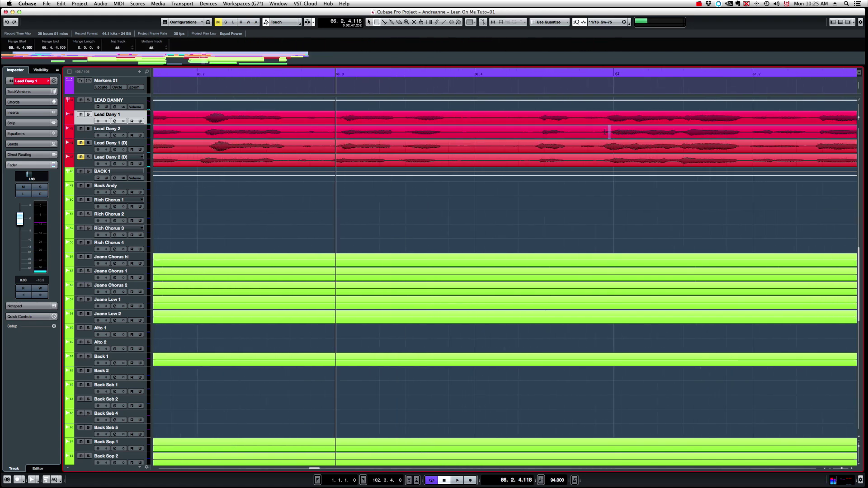
key("Delete")
key("space")
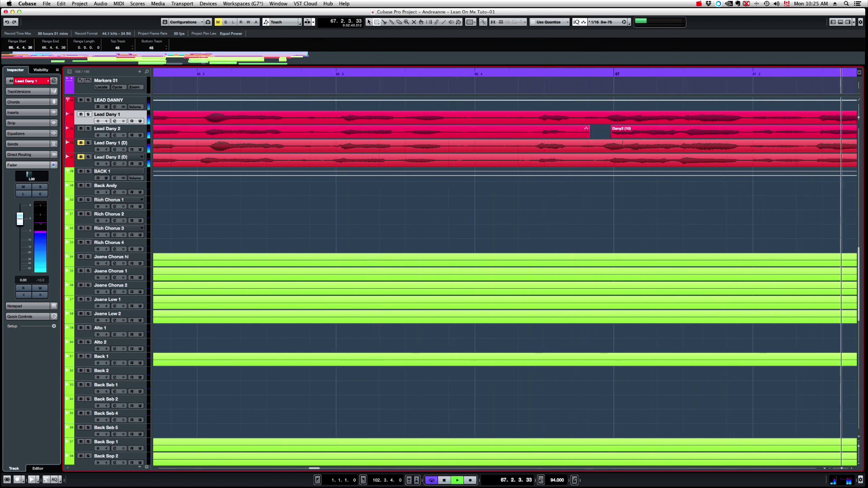
key("space")
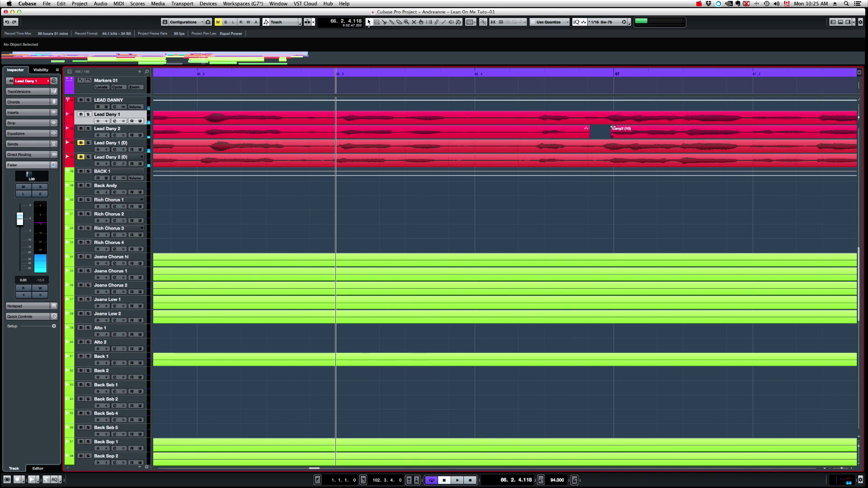
Give Dany2 (10) a short fade-in at its start and play it back
left_click(616, 131)
left_click(589, 128)
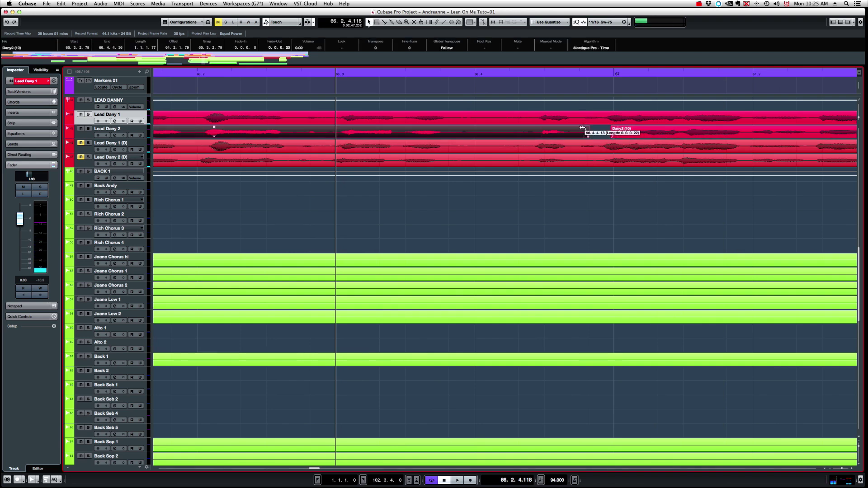
left_click_drag(611, 136, 603, 136)
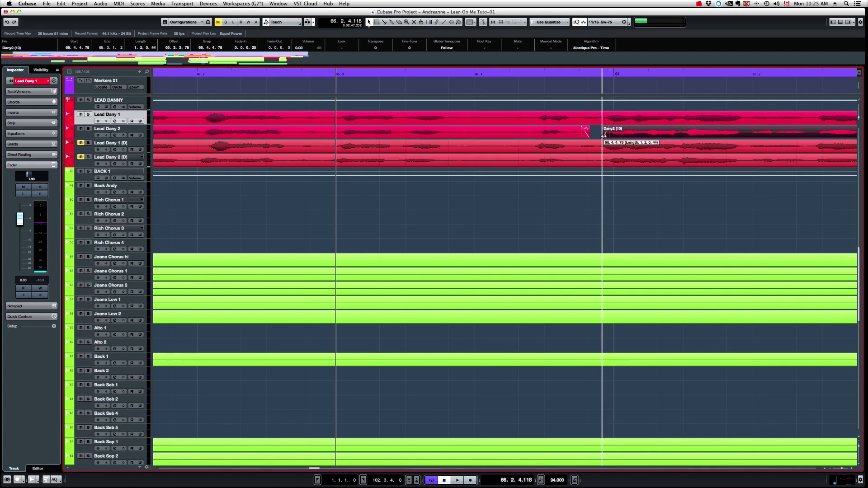
key("space")
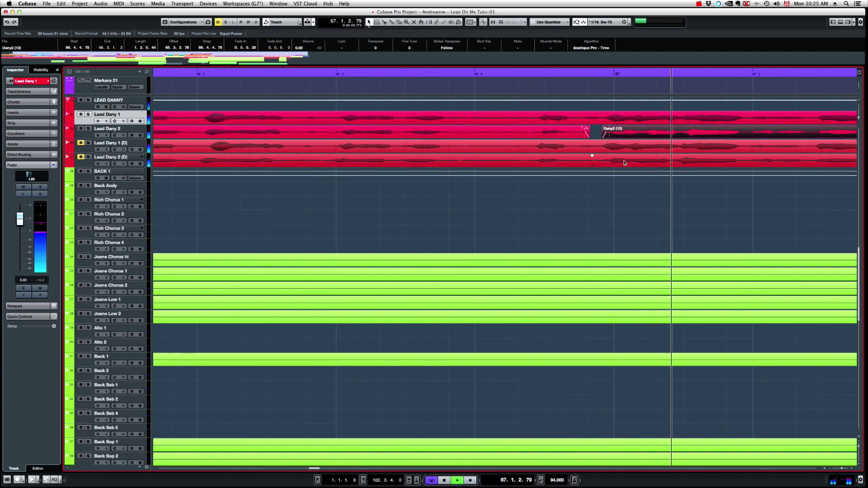
Zoom out to bars 62–70 and play the lead vocals from bar 65.3
key("g")
key("g")
key("g")
key("g")
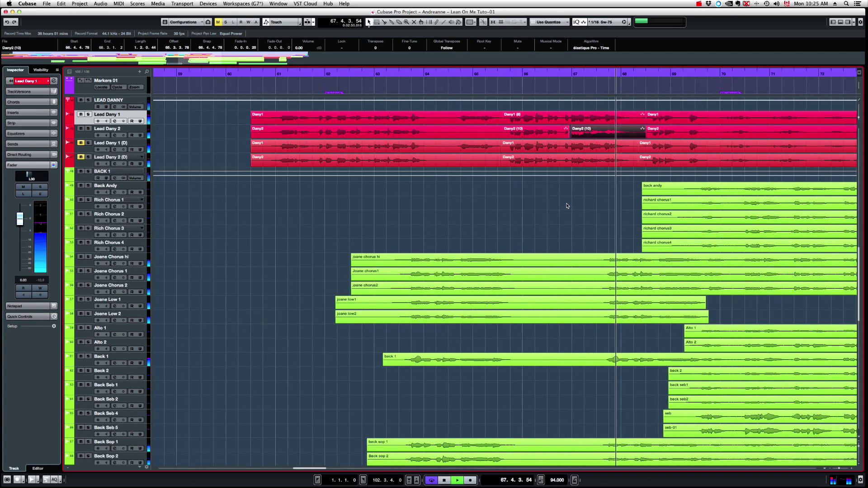
key("space")
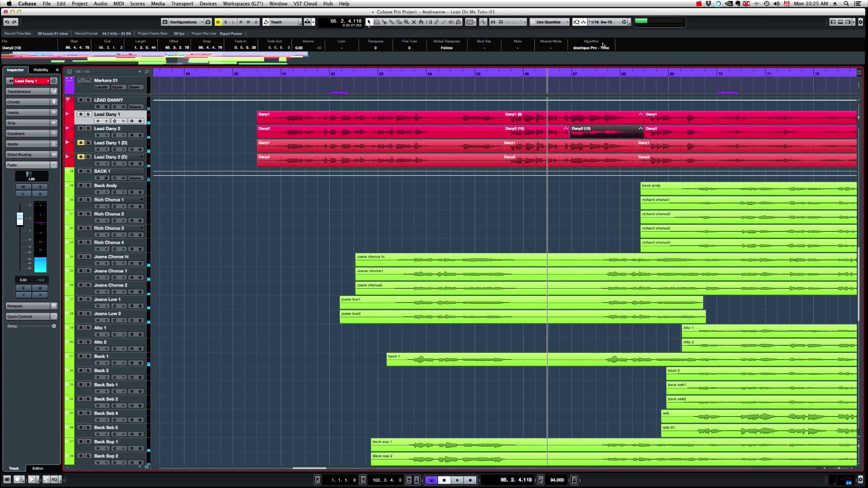
left_click(505, 72)
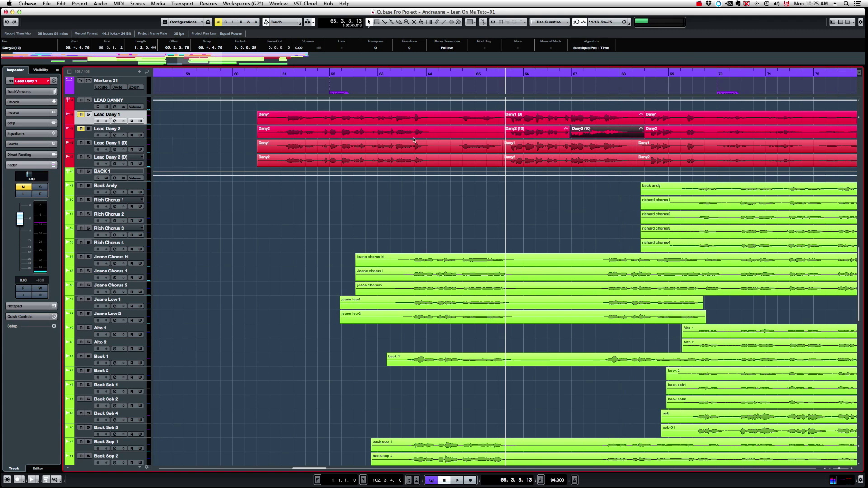
key("space")
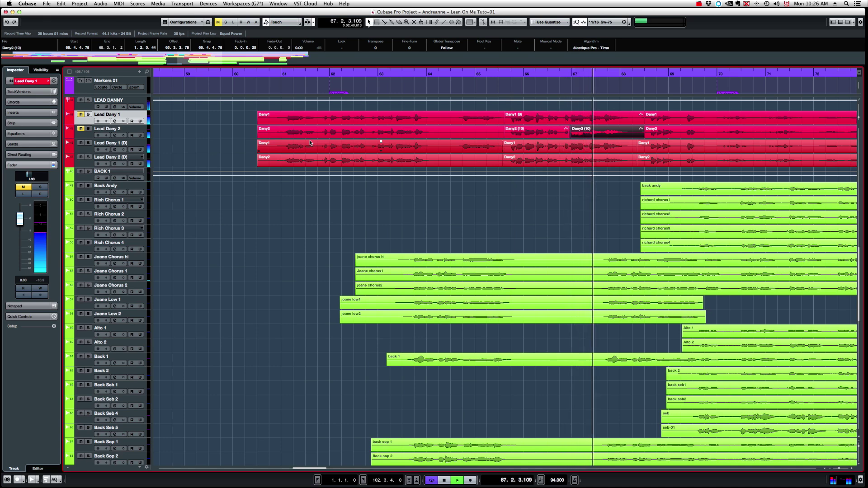
key("space")
Mute both Lead Dany (D) duplicates, unmute Lead Dany 1, and replay to compare
left_click_drag(80, 157, 81, 144)
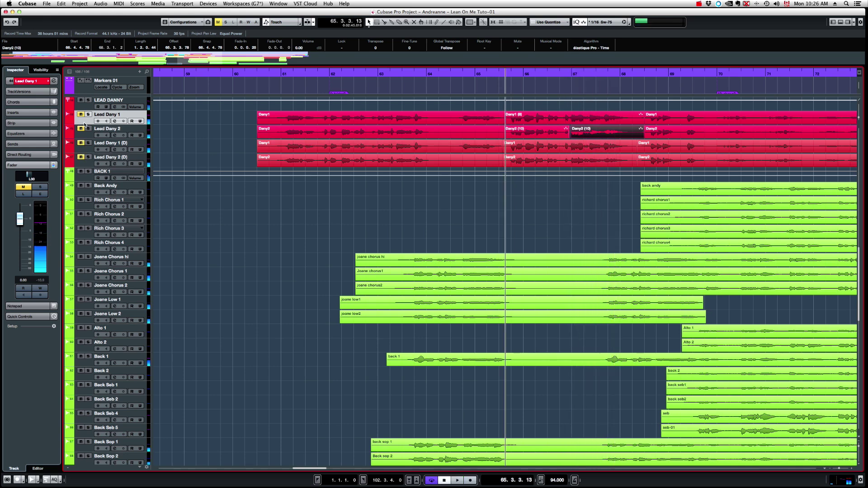
left_click(81, 115)
key("space")
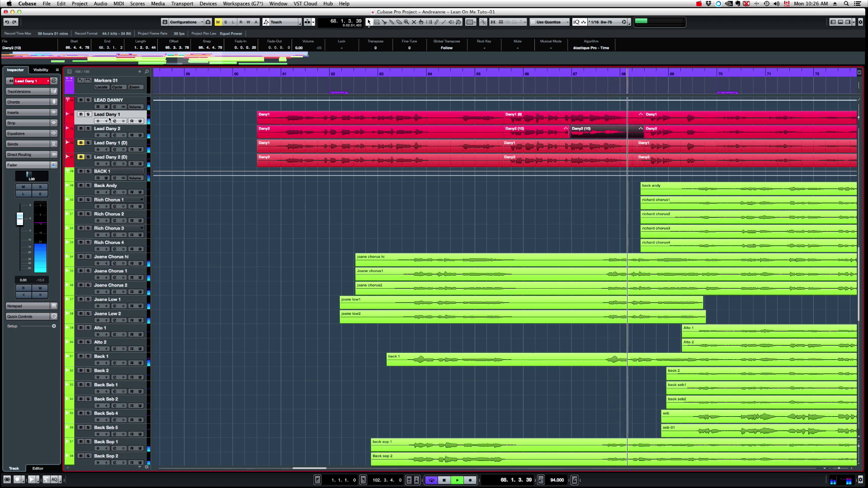
key("space")
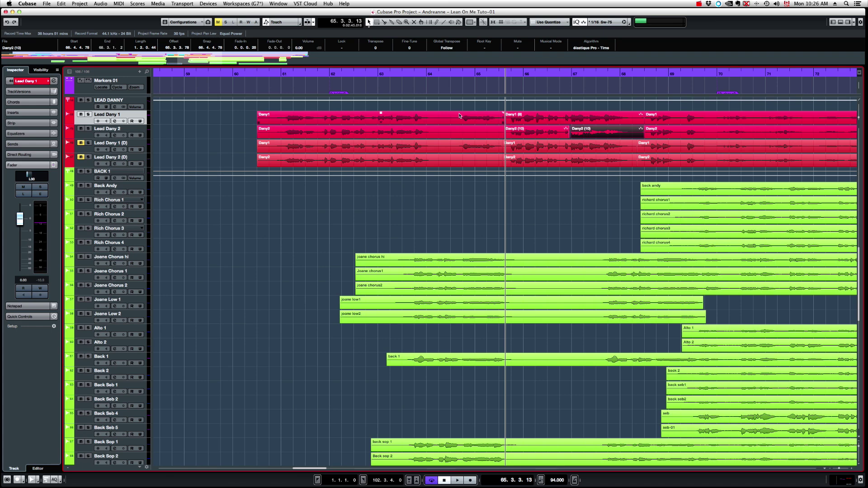
scroll(459, 115, "right", 2)
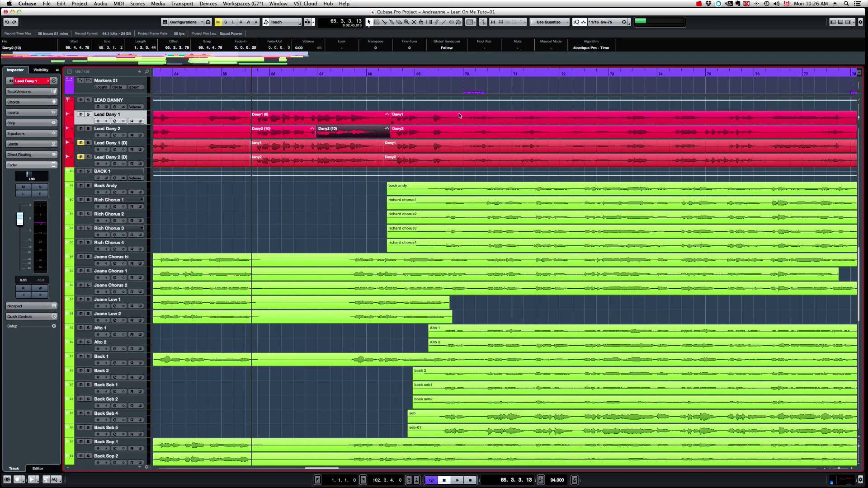
scroll(459, 116, "right", 8)
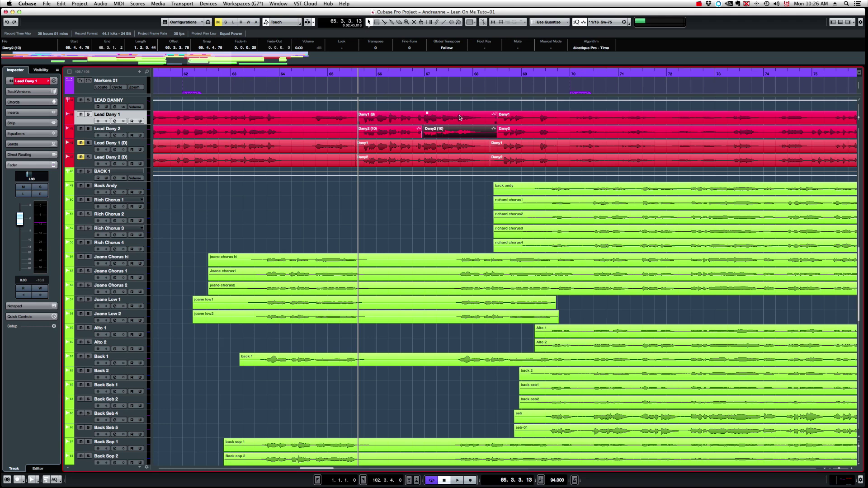
Delete the warped Dany1 (8) and Dany2 (10) events, then select the plain Dany1 and Dany2 events
left_click(406, 117)
left_click(458, 130, "shift")
key("Delete")
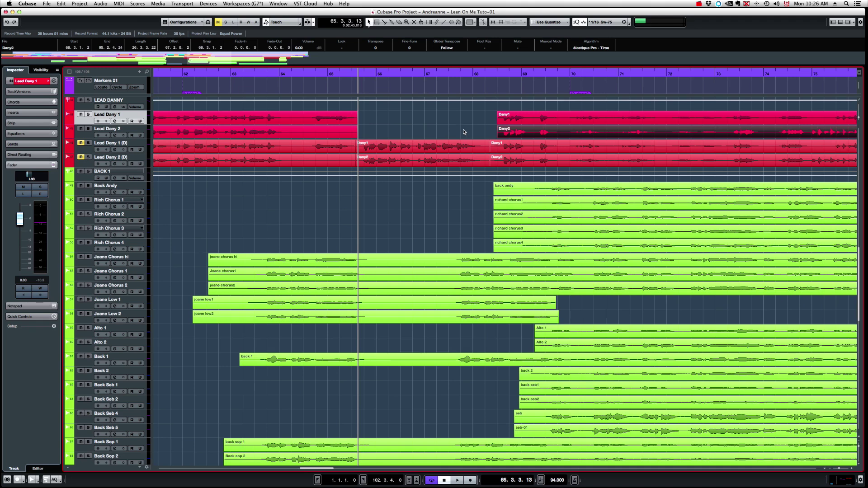
left_click_drag(489, 119, 357, 135)
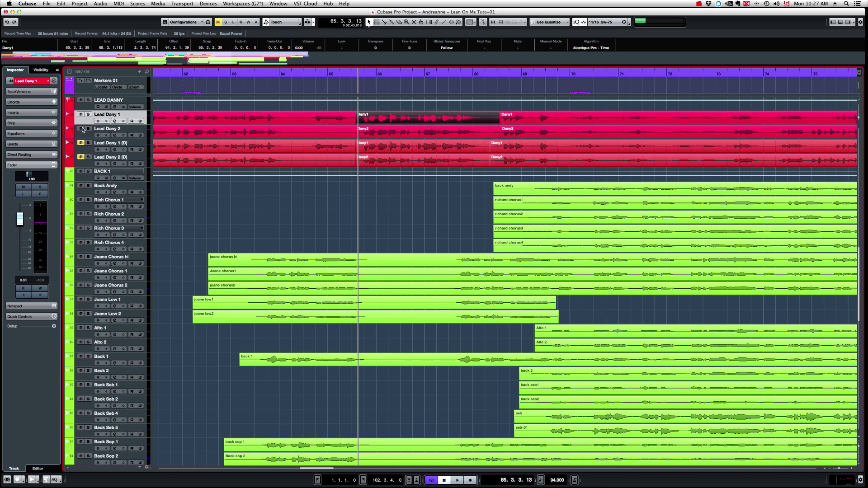
Open Dany1 in the Sample Editor with Free Warp and place four warp markers onto the beats
double_click(404, 121)
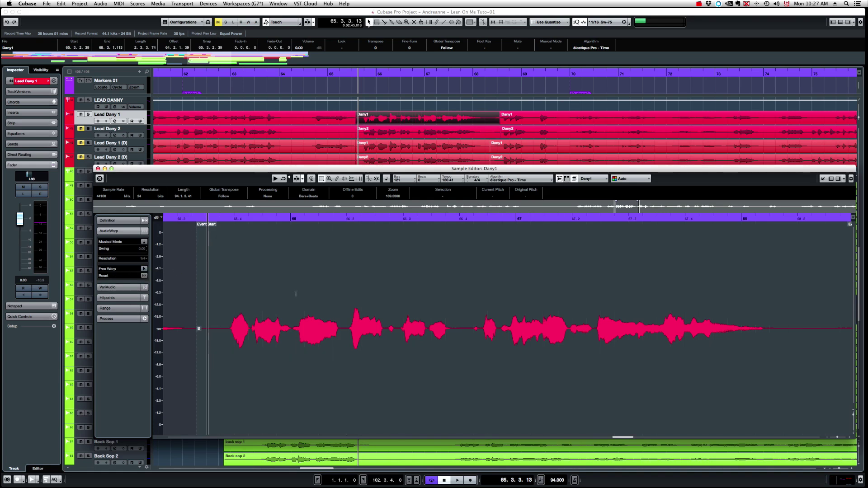
left_click(144, 269)
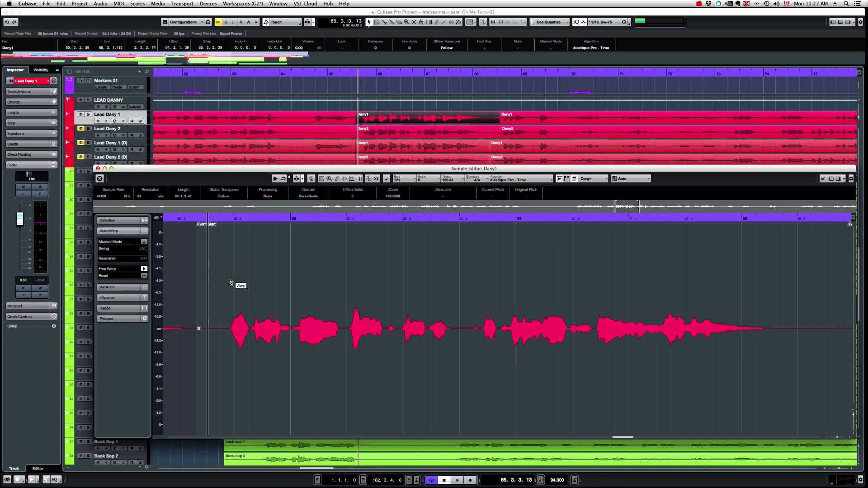
scroll(228, 281, "up", 5)
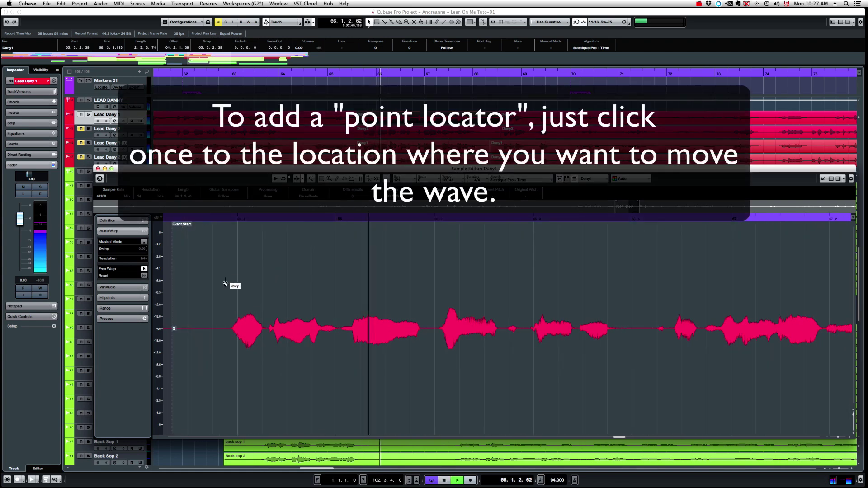
key("space")
left_click(264, 286)
mouse_move(264, 286)
left_mouse_down()
mouse_move(235, 287)
mouse_move(261, 287)
left_mouse_up()
left_click(349, 285)
left_click_drag(349, 286, 346, 287)
left_click(432, 285)
left_click(500, 279)
left_click_drag(501, 279, 502, 279)
key("space")
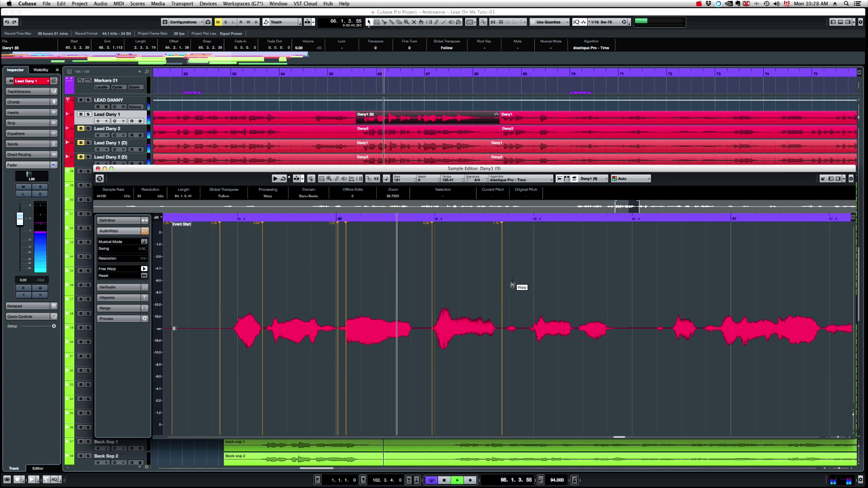
Add more Dany1 warp markers on later phrases and fine-tune them while auditioning
key("space")
left_click(673, 274)
key("space")
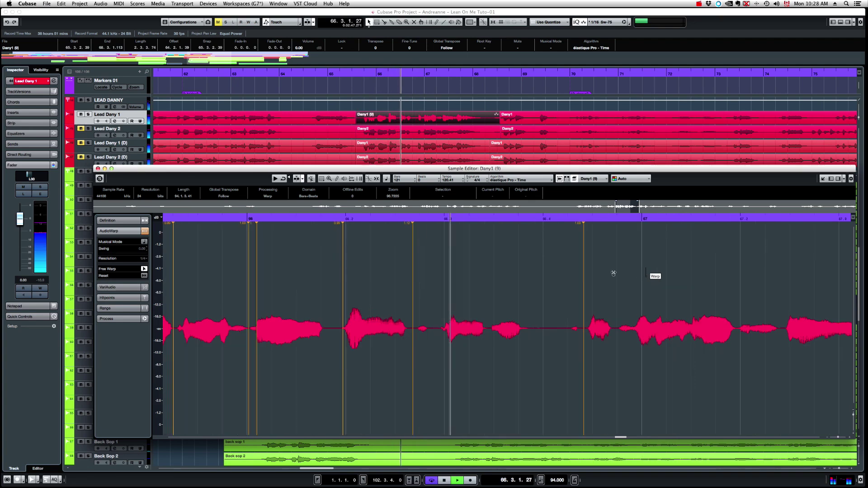
left_click_drag(348, 275, 351, 273)
key("space")
key("space")
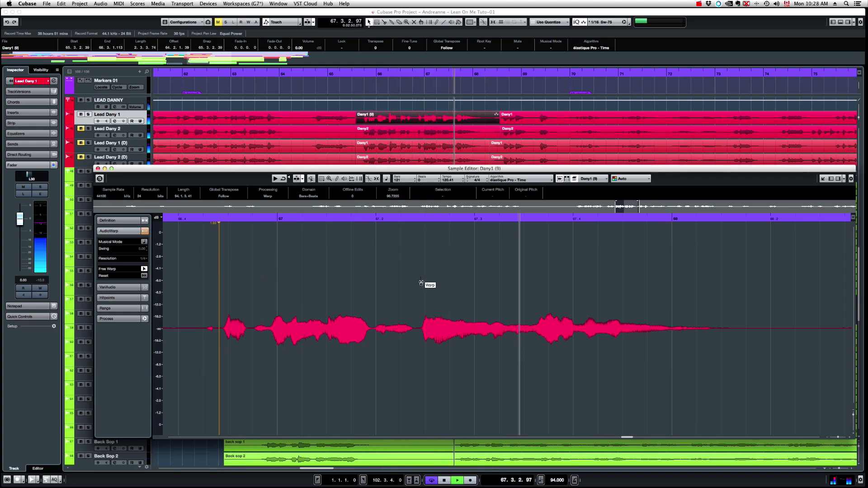
left_click(533, 290)
key("space")
key("space")
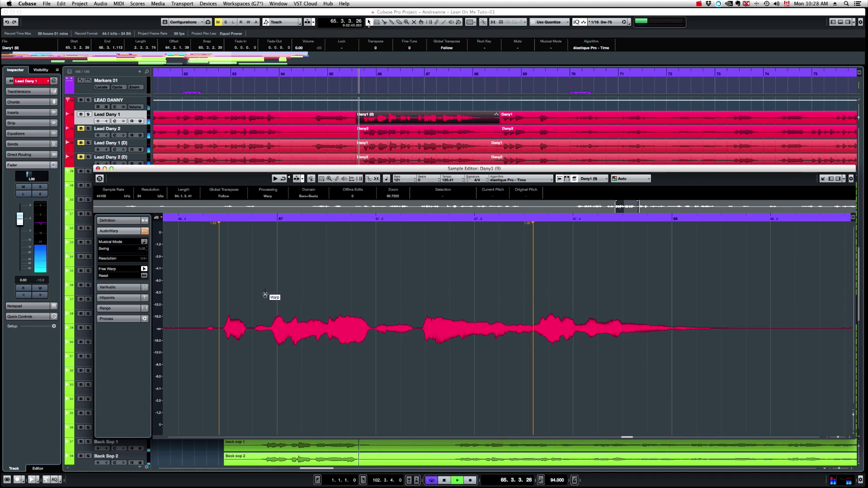
left_click(270, 297)
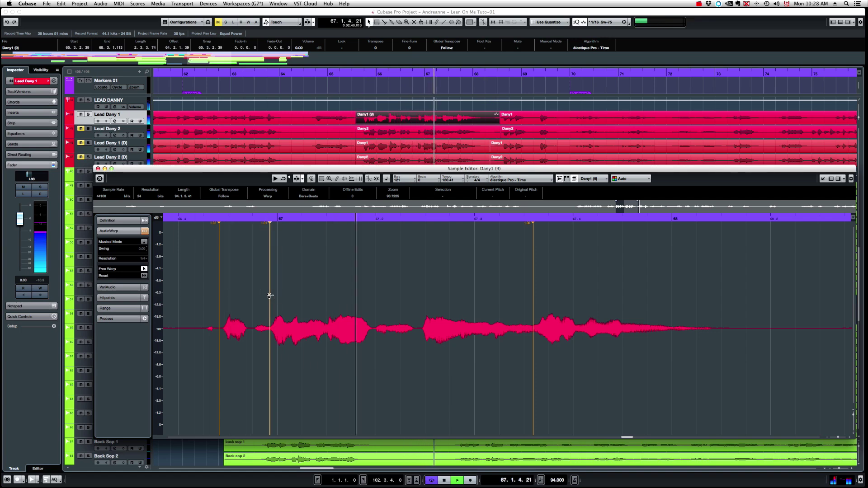
left_click_drag(269, 296, 272, 296)
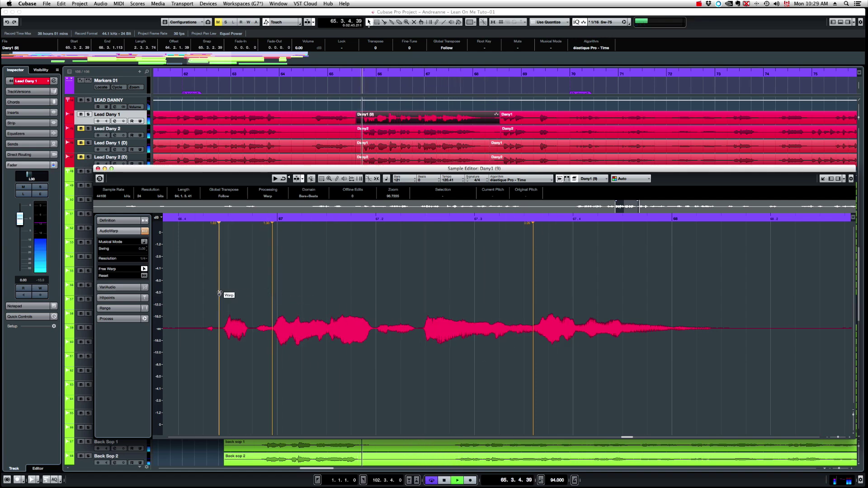
left_click_drag(219, 295, 220, 294)
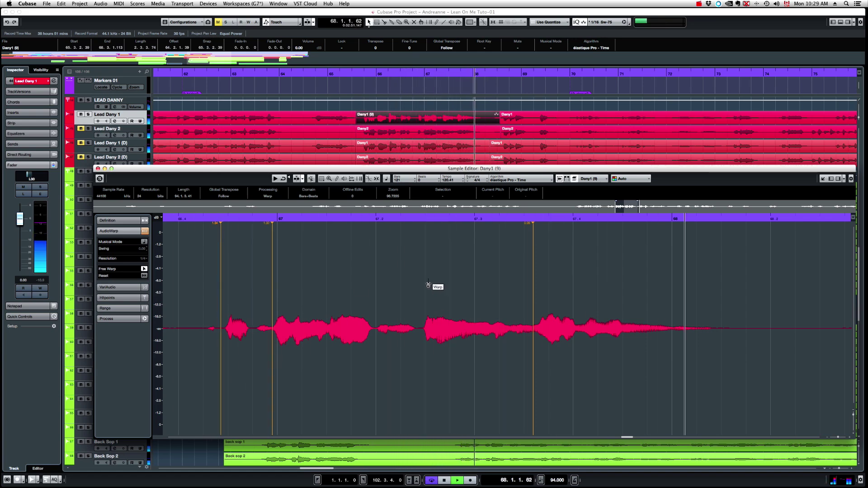
key("space")
Close Dany1's Sample Editor, unmute Lead Dany 2, and open the Dany2 event for warping
left_click(98, 168)
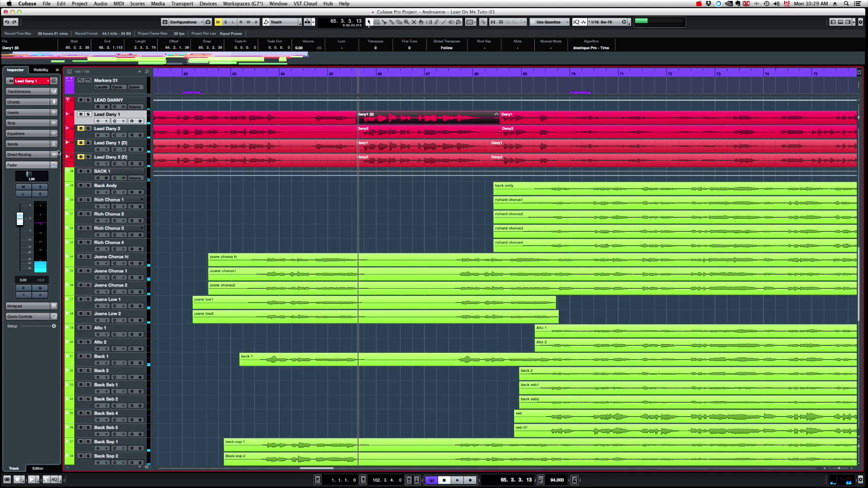
left_click(82, 129)
double_click(416, 137)
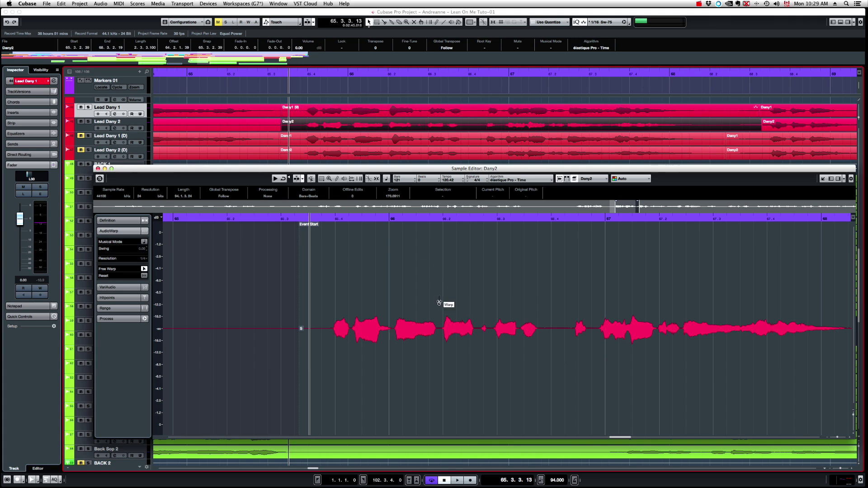
scroll(439, 303, "up", 3)
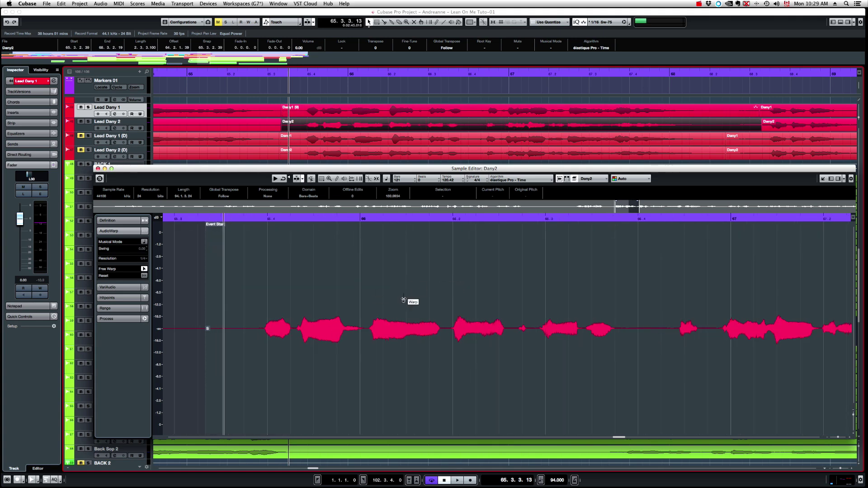
key("space")
Try warp markers around bar 66, undo the misplaced ones, and nudge the onset marker onto the beat
left_click(367, 269)
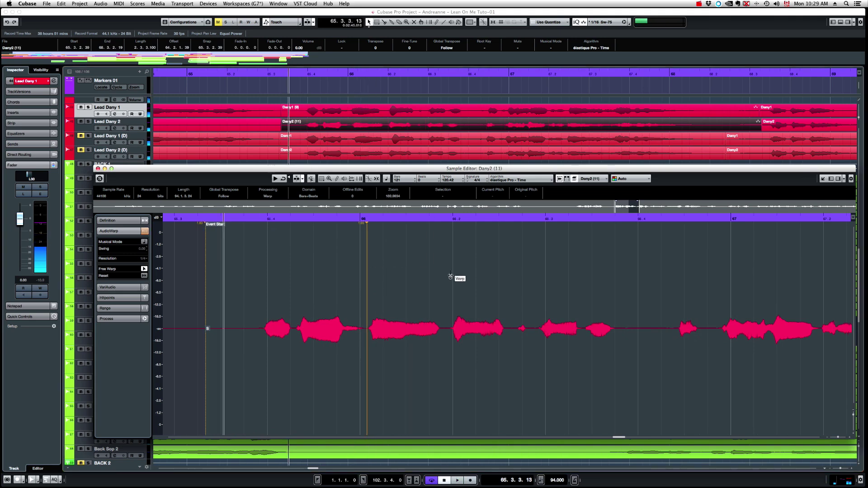
left_click(451, 277)
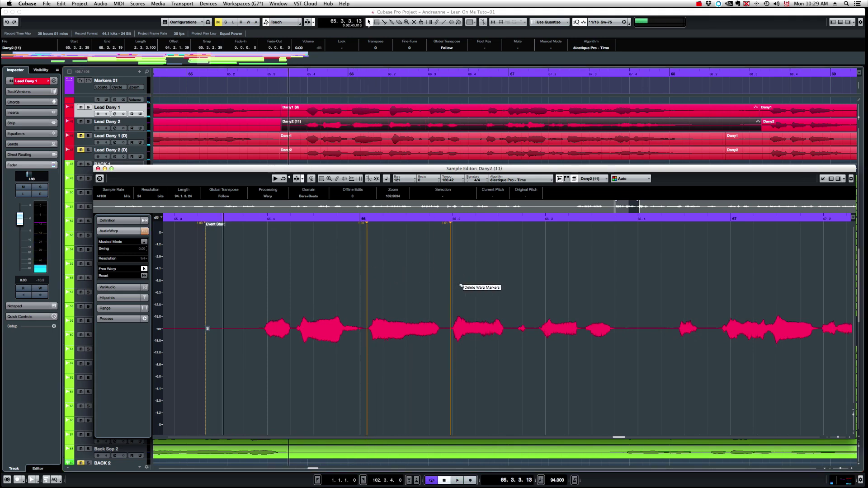
key("super+z")
key("super+z")
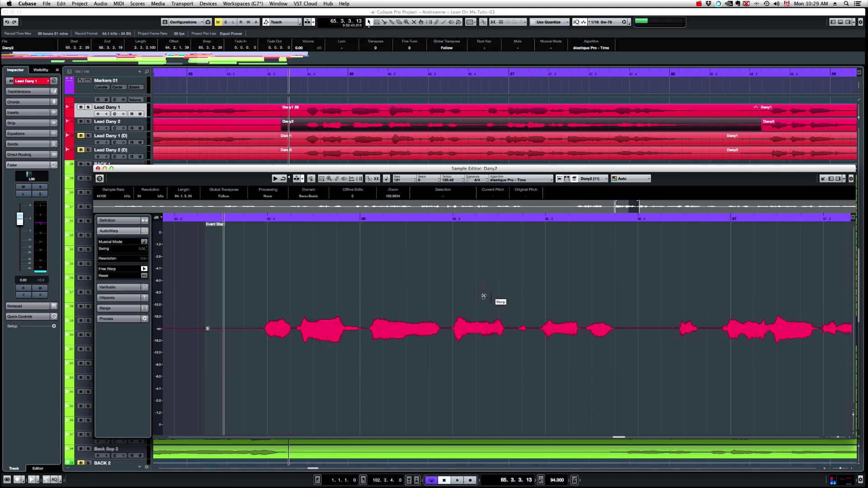
left_click(361, 268)
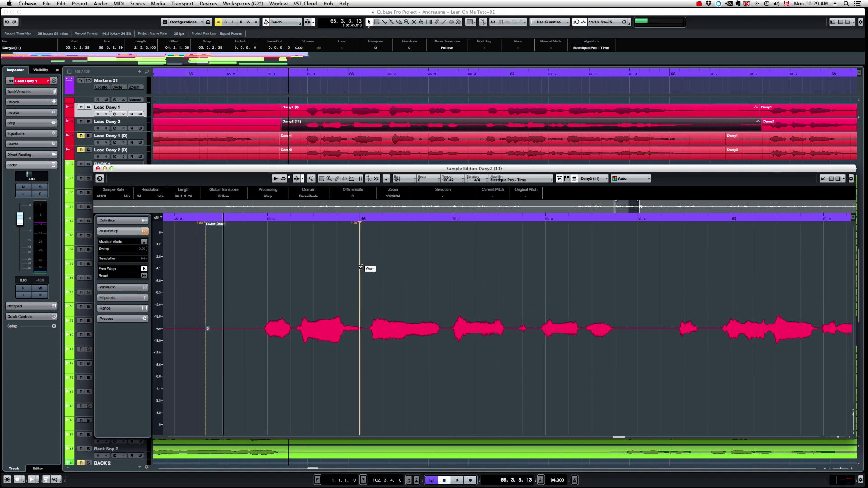
left_click_drag(361, 267, 356, 269)
key("super+z")
left_click(368, 267)
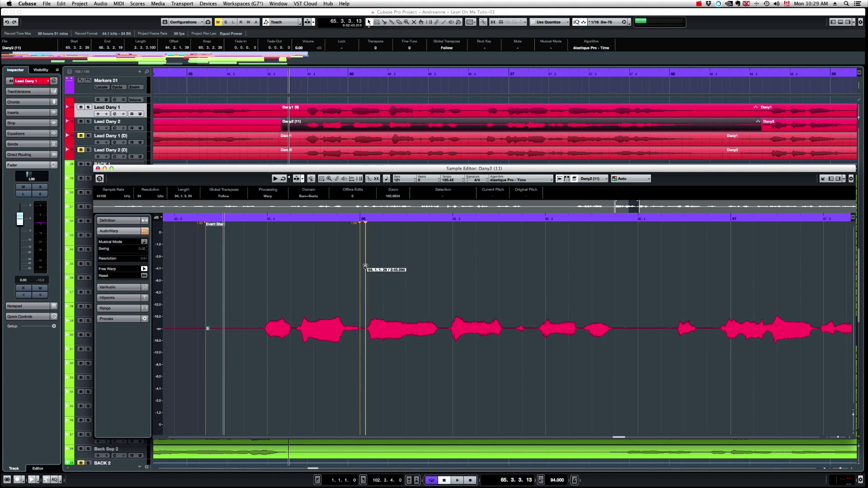
key("super+z")
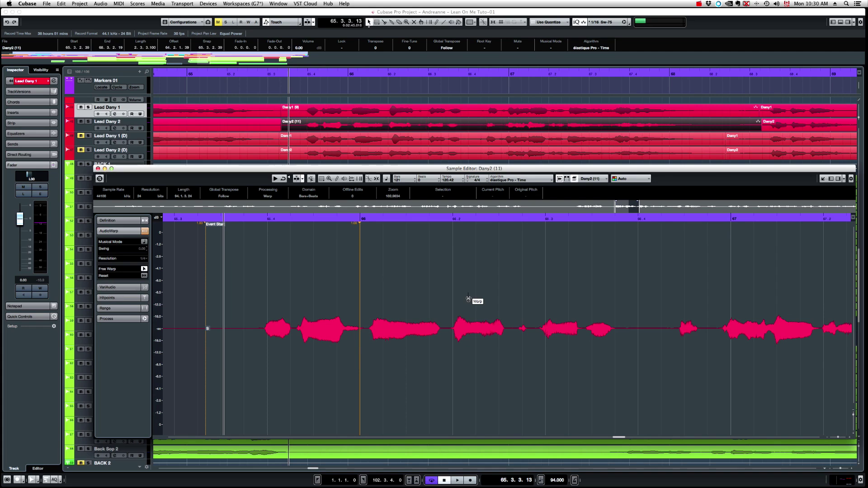
left_click(452, 263)
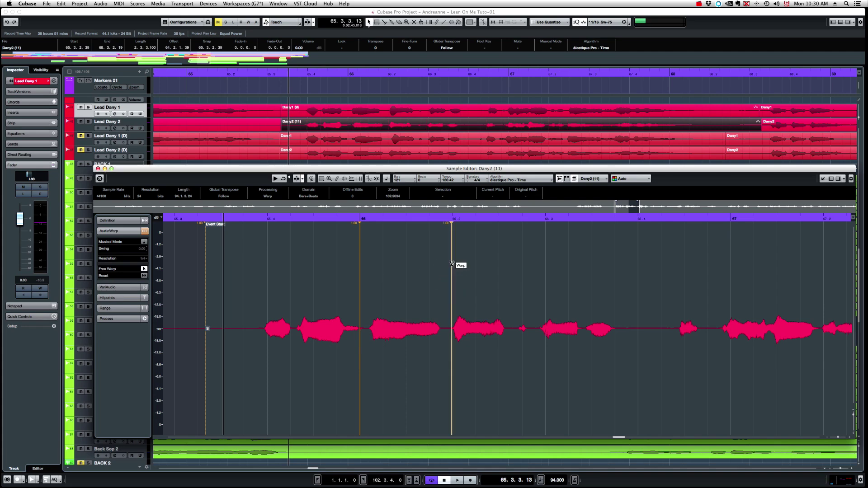
left_click(368, 258)
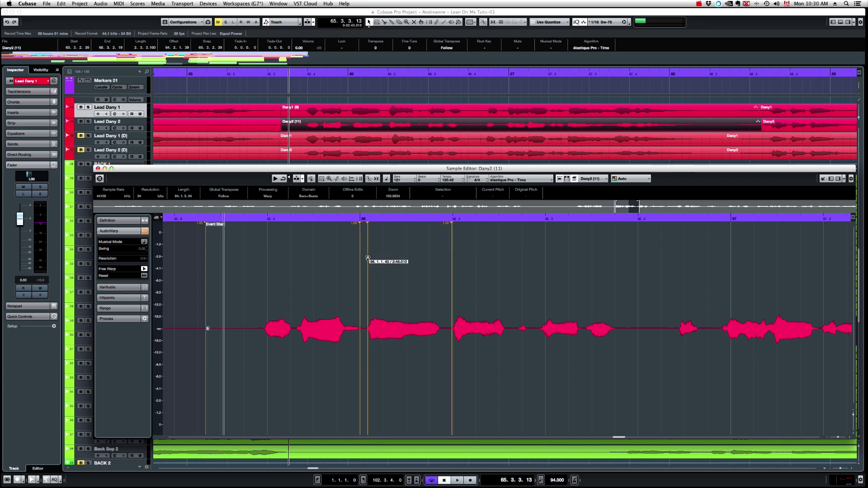
left_click_drag(368, 259, 368, 258)
Add warp markers at the next Dany2 phrase onsets, auditioning and shifting them onto the beat
key("space")
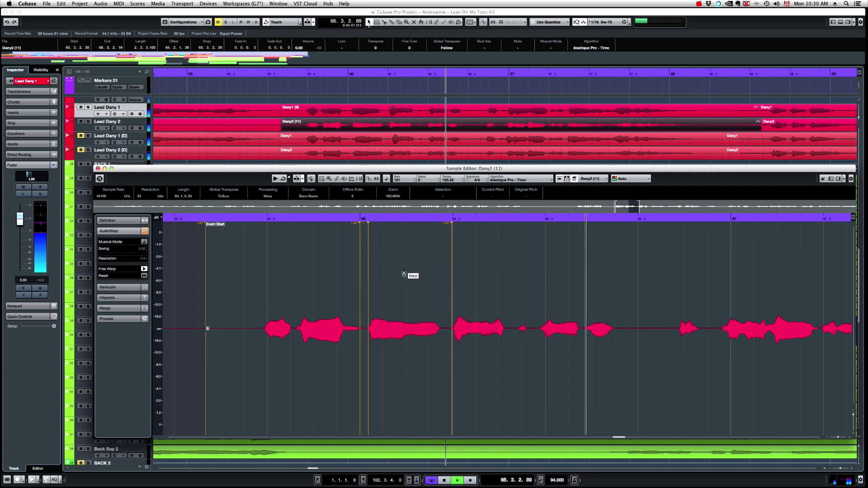
key("space")
left_click_drag(444, 289, 439, 290)
key("space")
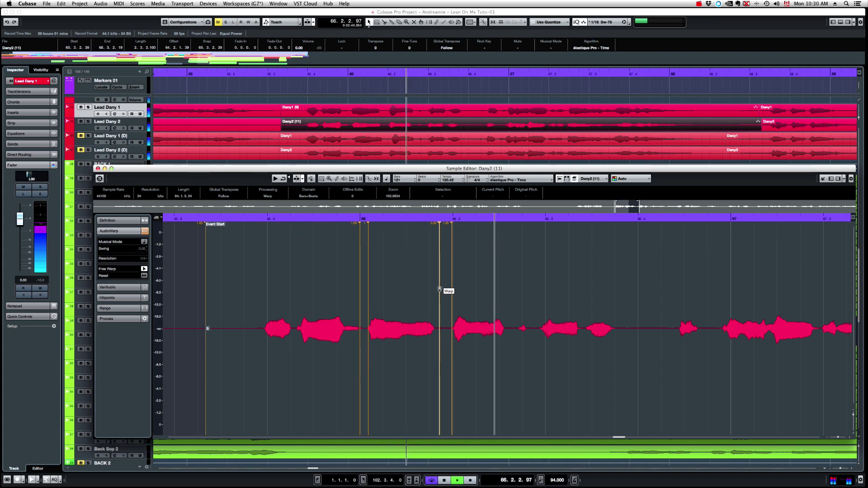
key("space")
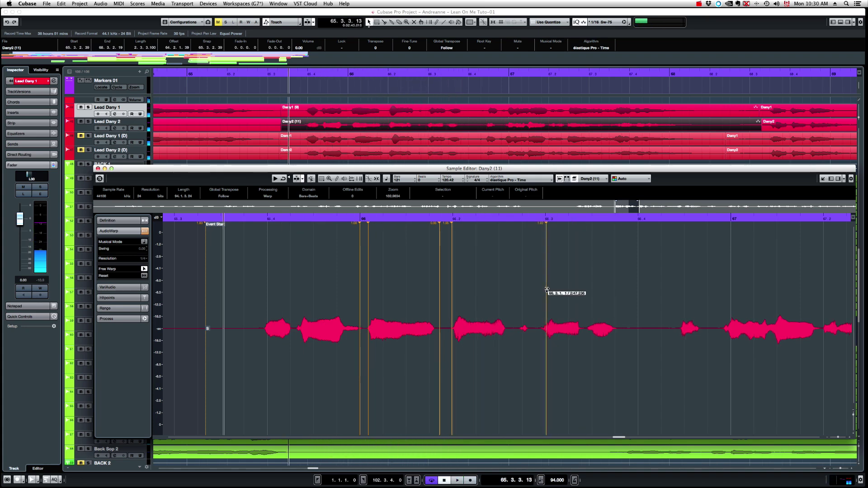
left_click(531, 289)
left_click(658, 295)
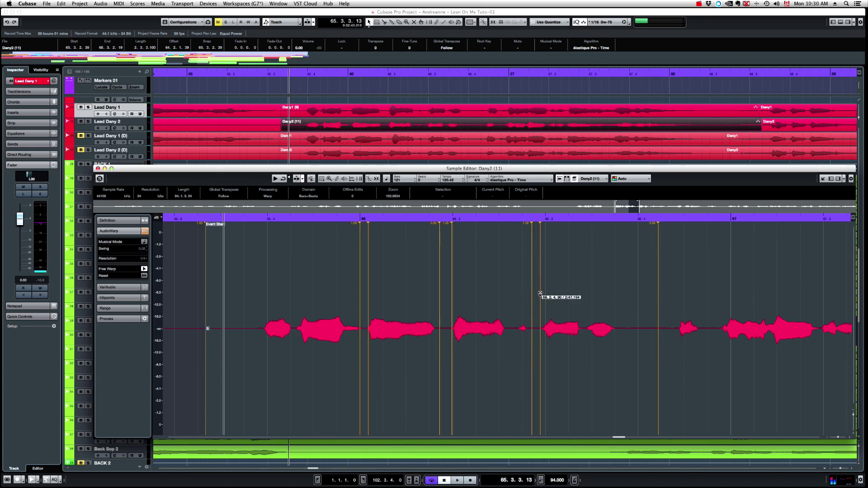
left_click(540, 294)
key("space")
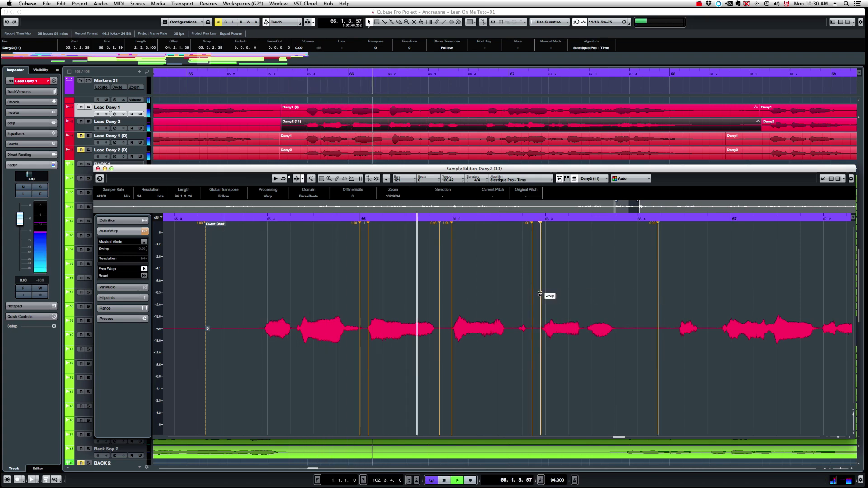
key("space")
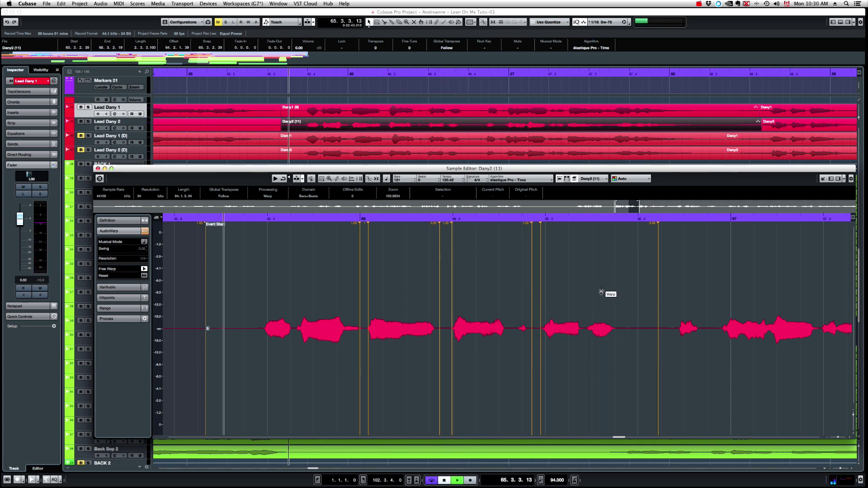
key("space")
left_click_drag(541, 286, 543, 285)
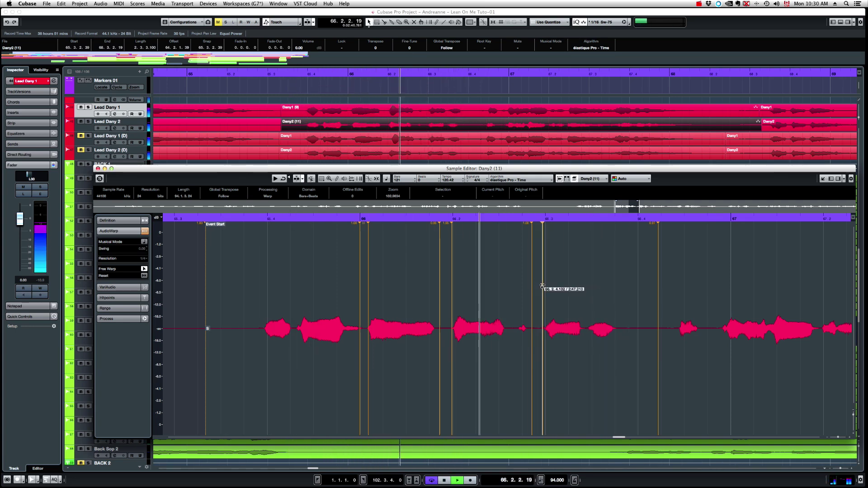
Warp the bar 67 phrases with markers near bars 67.3 and 67.4, auditioning the result
left_click(588, 283)
key("space")
key("space")
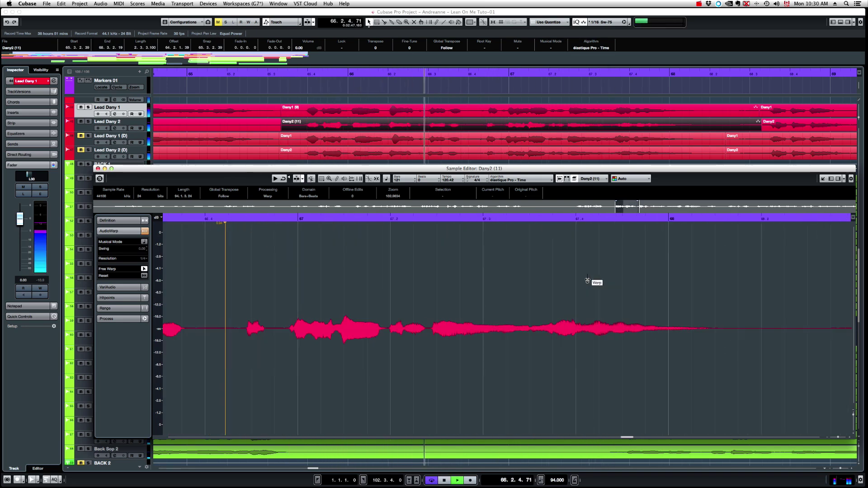
key("space")
left_click(242, 283)
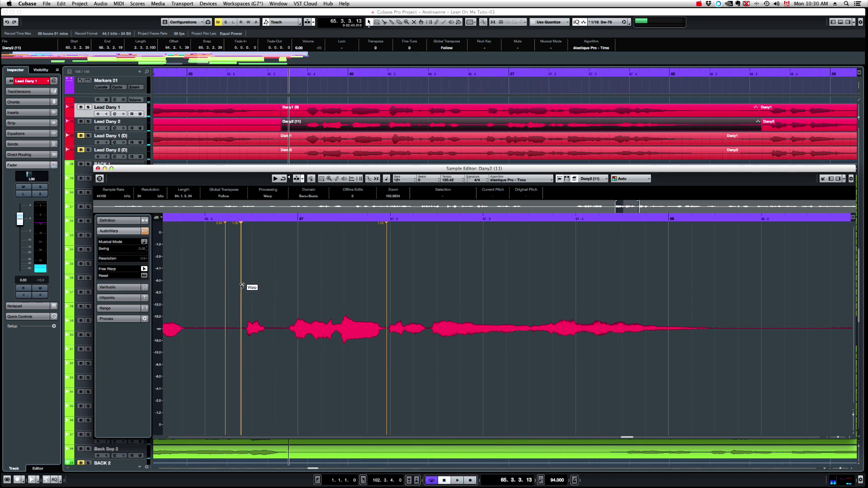
left_click_drag(241, 285, 245, 286)
key("space")
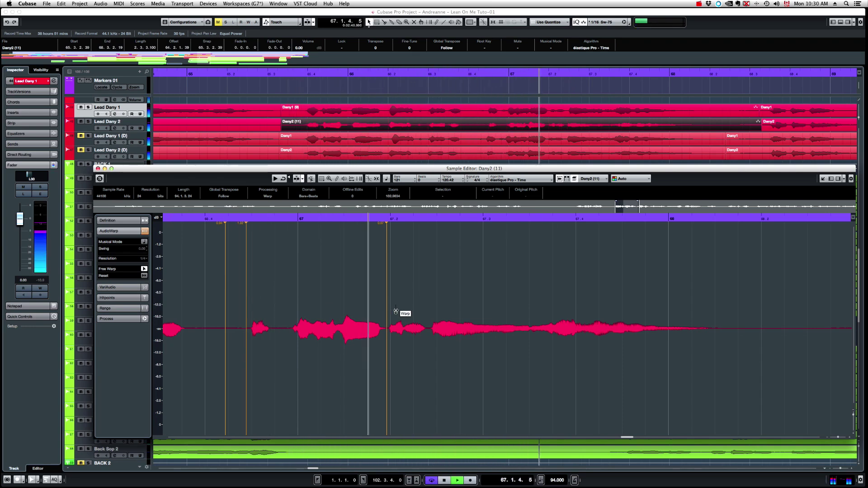
left_click_drag(429, 298, 434, 299)
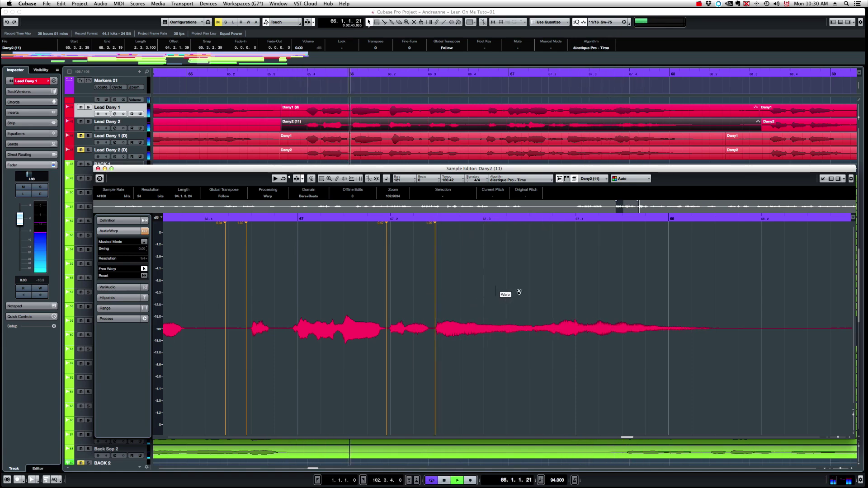
left_click_drag(535, 292, 535, 289)
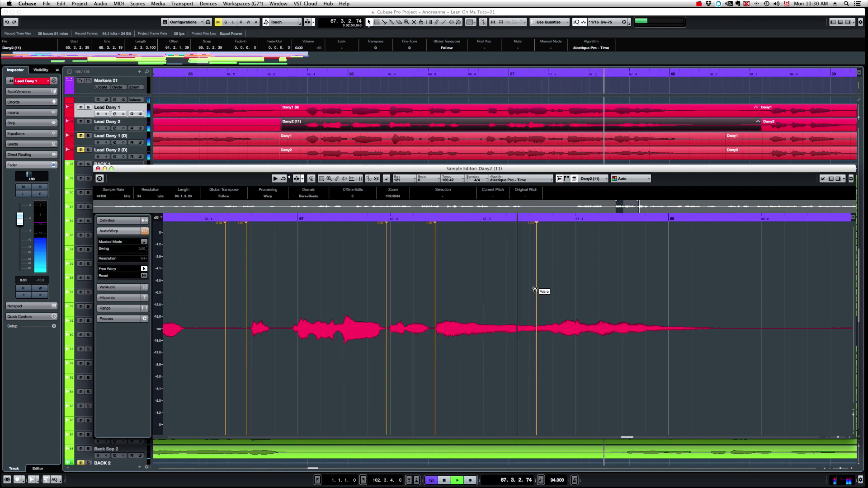
left_click(576, 289)
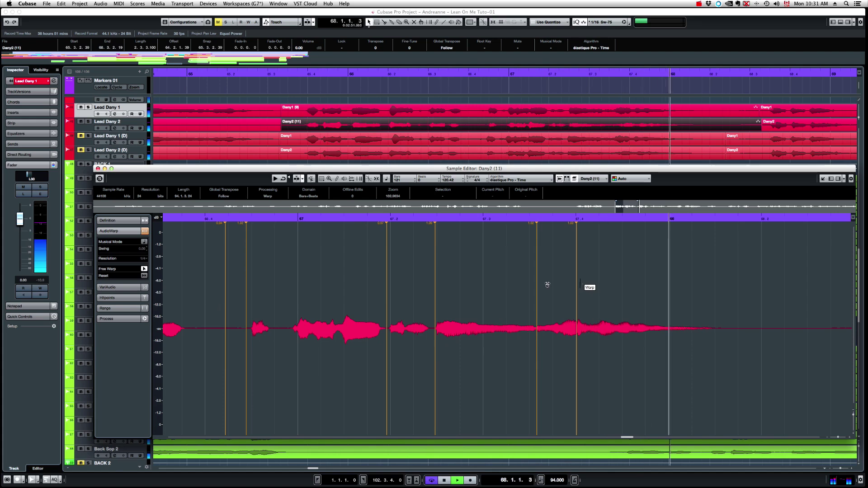
key("space")
Close the Sample Editor, solo Lead Dany 2, and listen to the take
left_click(98, 169)
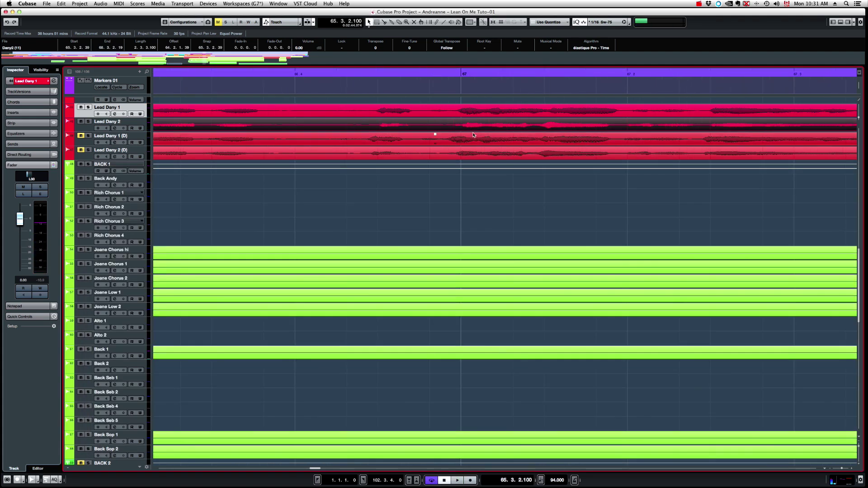
left_click(90, 122)
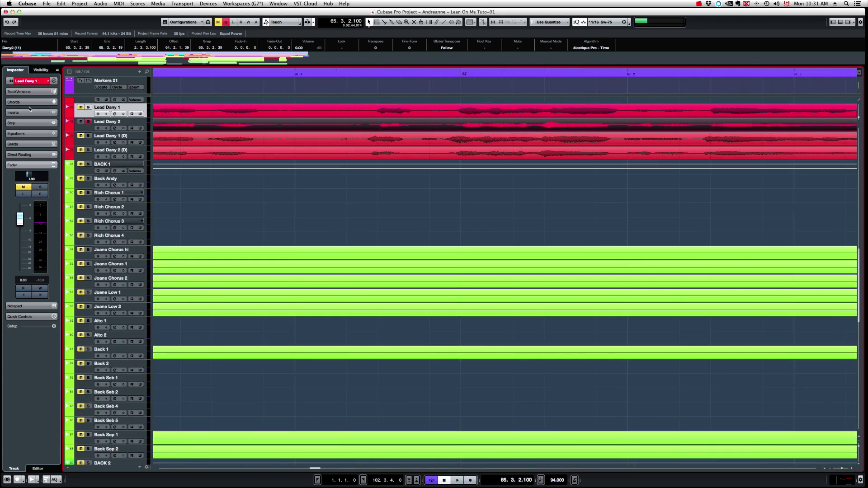
key("space")
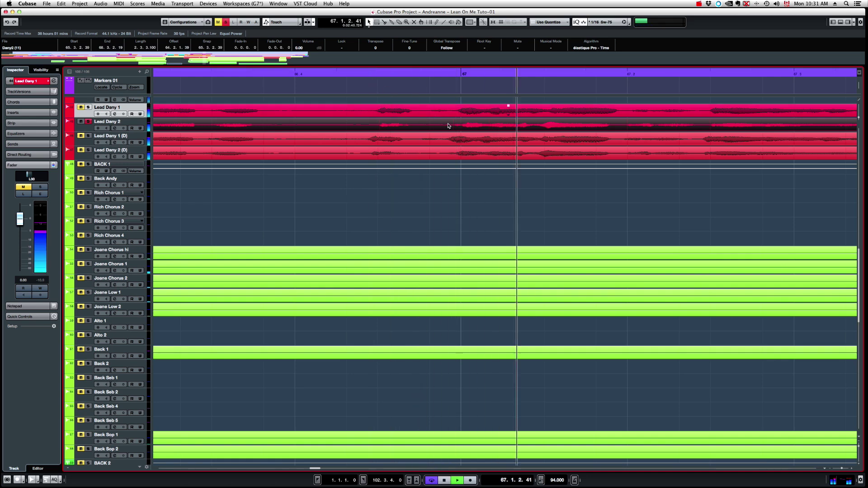
key("space")
Cut the noisy stretch before the phrase and drag Dany2 (11)'s start slightly earlier
scroll(464, 126, "up", 2)
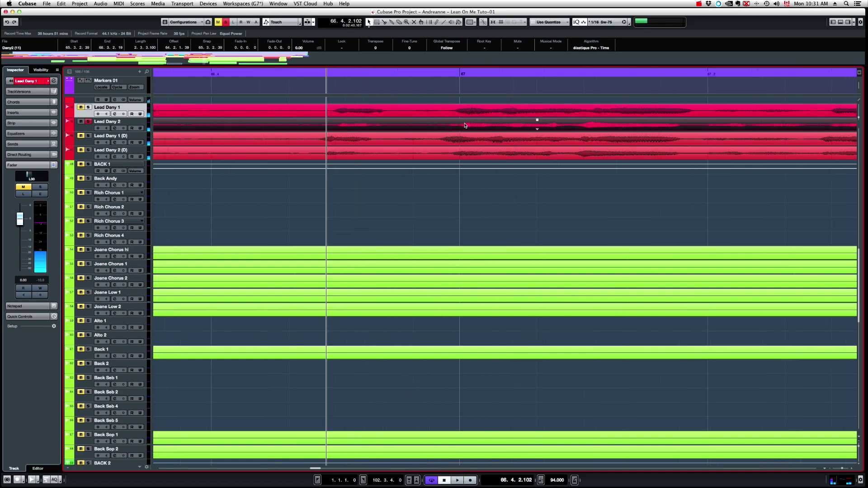
left_click(417, 127)
left_click_drag(458, 118, 434, 118)
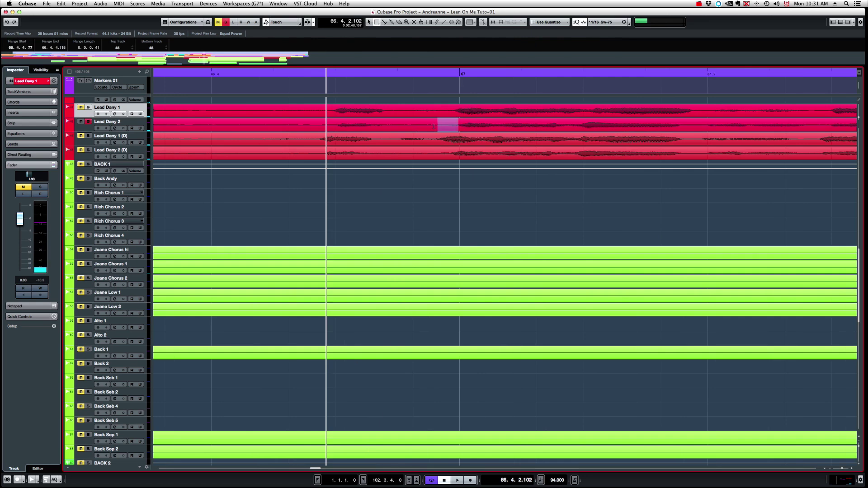
key("Delete")
key("1")
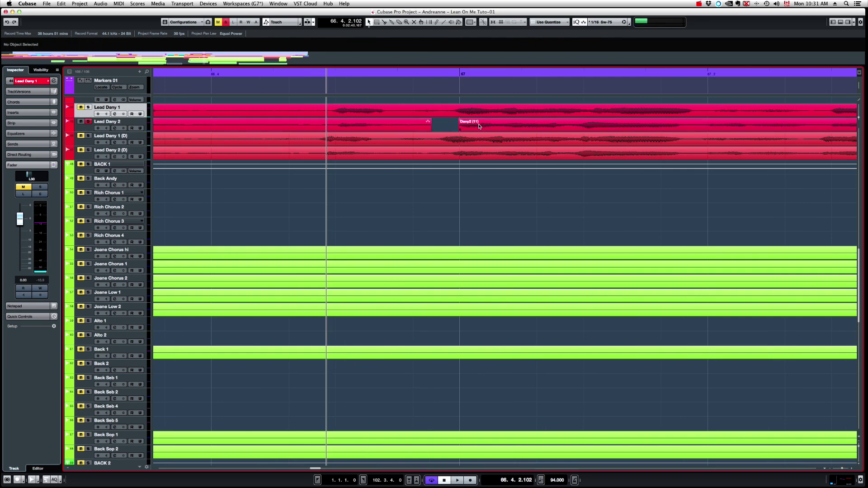
left_click(459, 119)
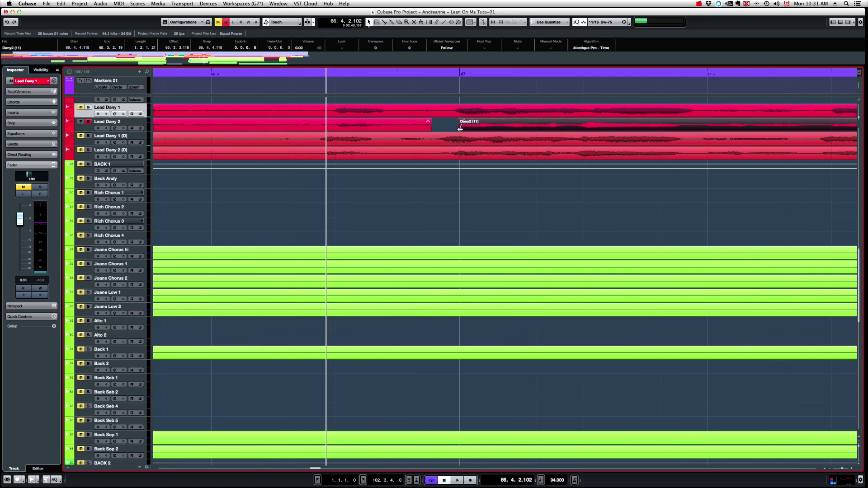
left_click_drag(461, 129, 463, 120)
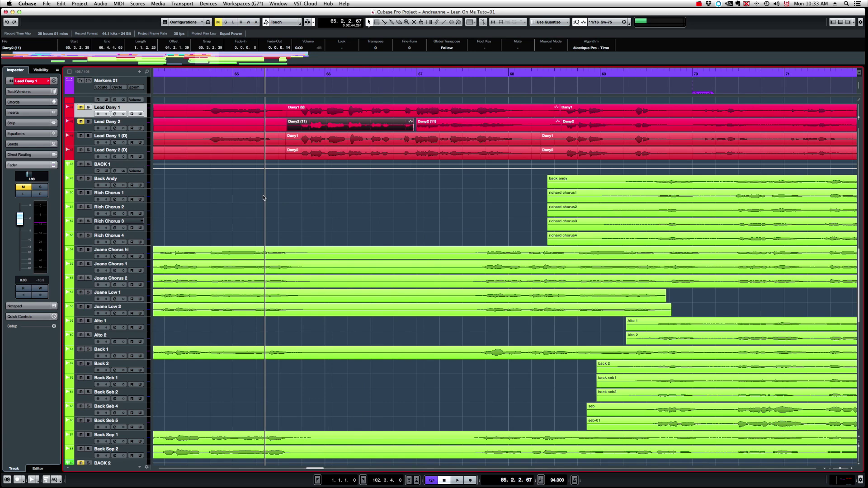
key("space")
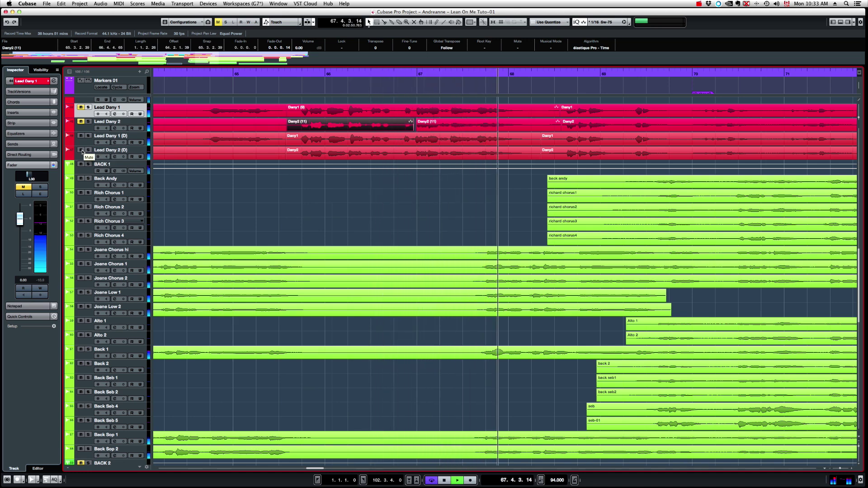
key("space")
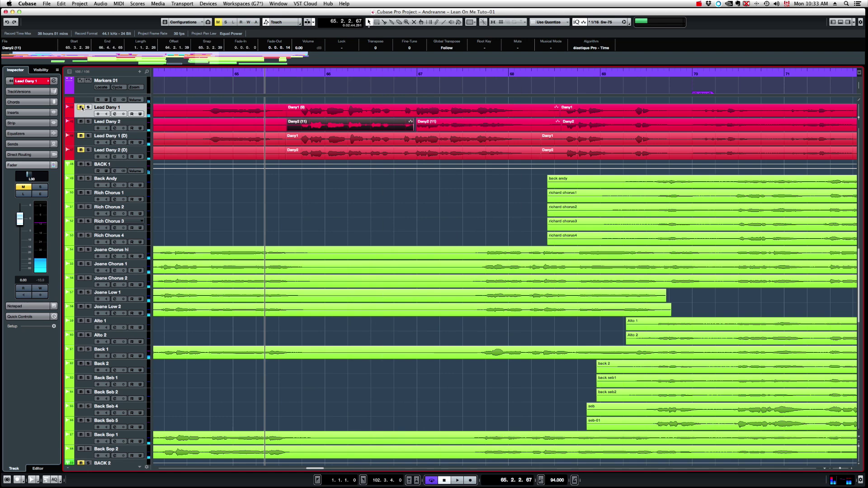
key("space")
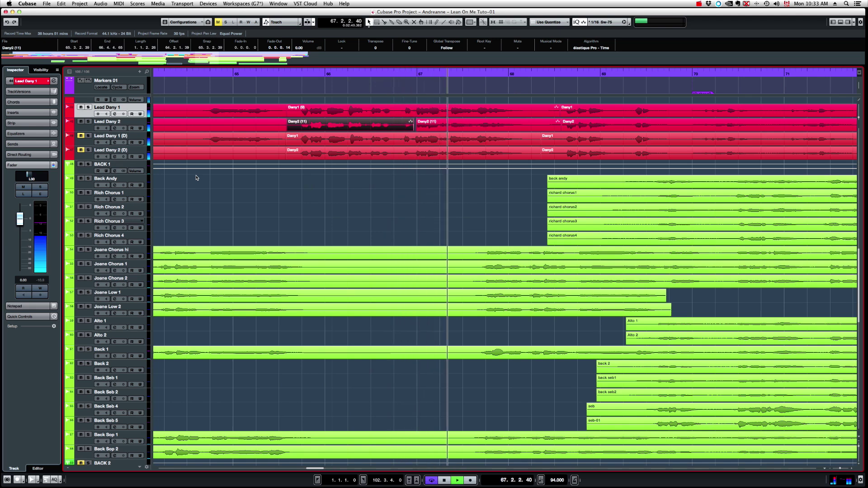
key("space")
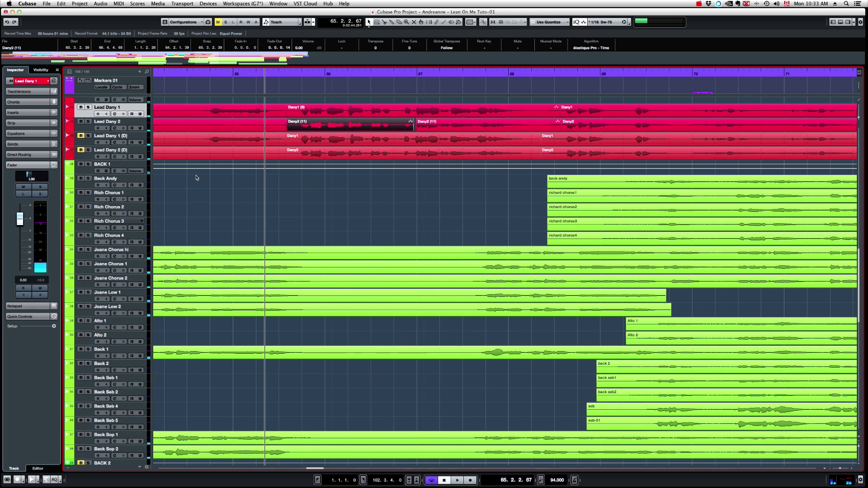